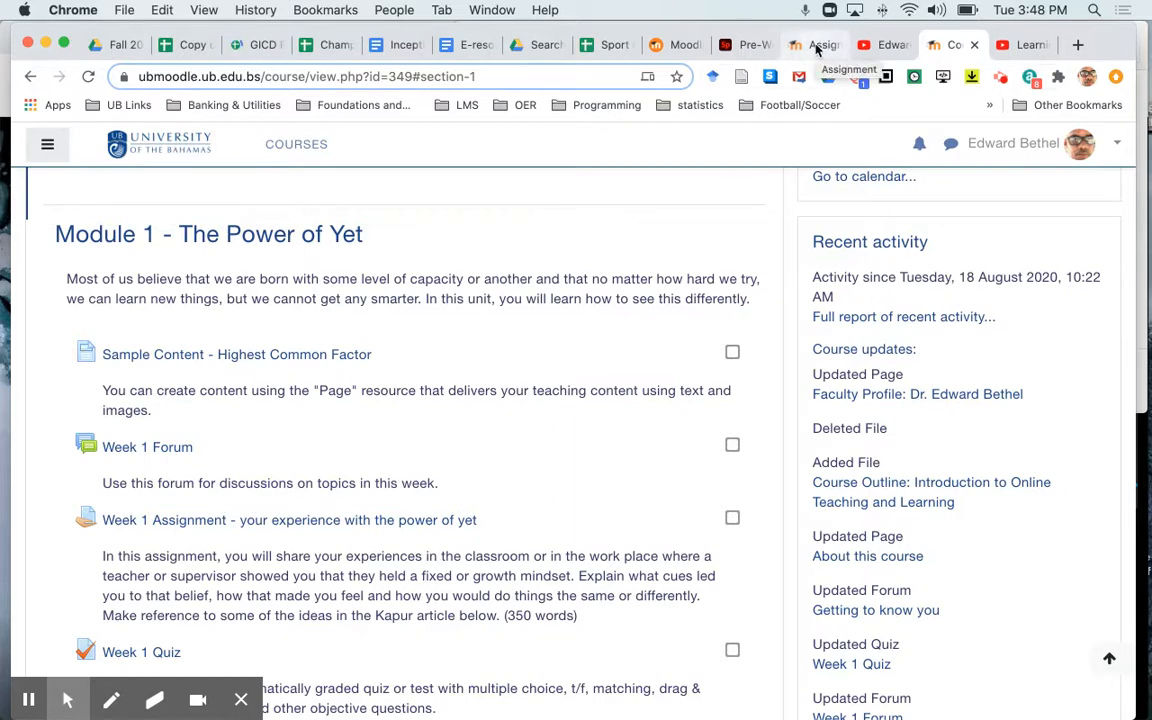
# Step: Open the spreadsheet submission assignment of the EDUC100-04-0418 course and review its grading summary
pyautogui.click(817, 46)
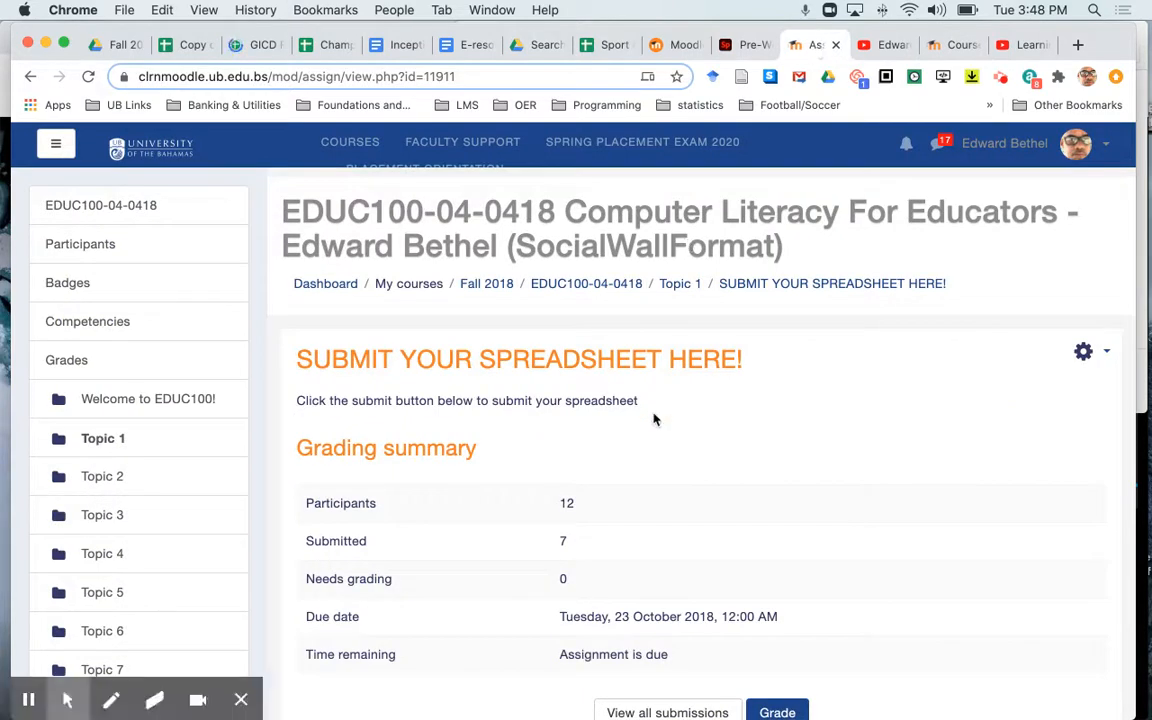
pyautogui.scroll(-4, 655, 420)
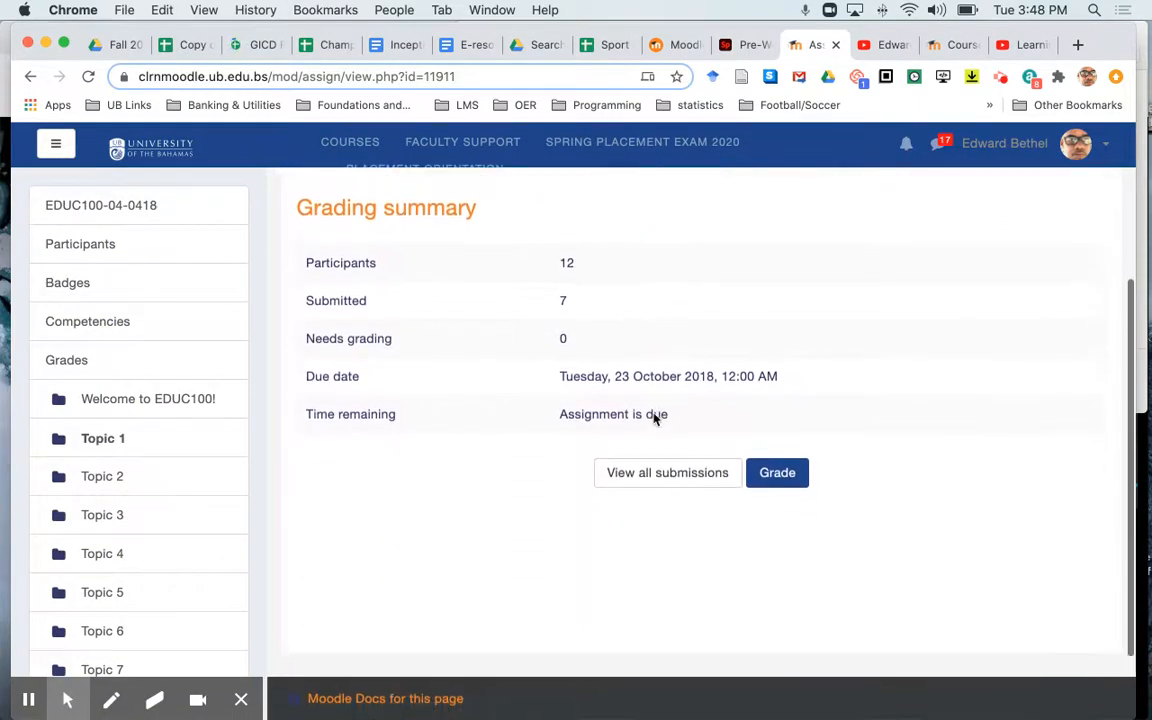
pyautogui.scroll(4, 655, 420)
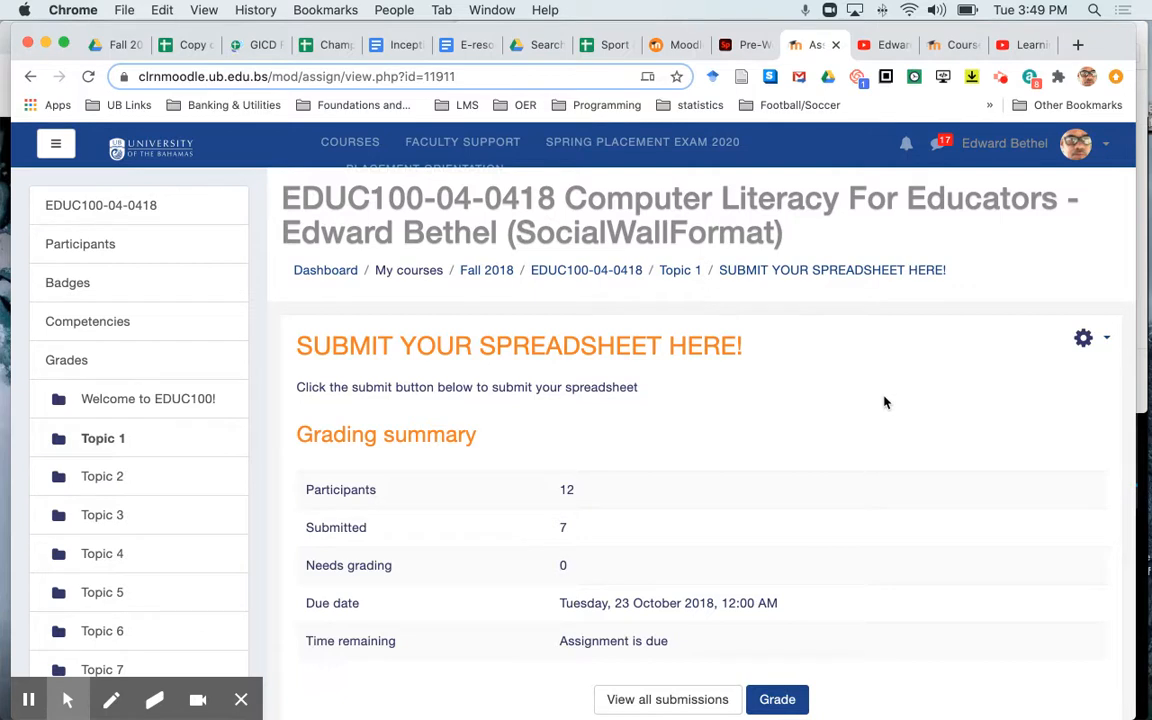
# Step: Switch to the Student role to preview the spreadsheet assignment
pyautogui.click(1093, 150)
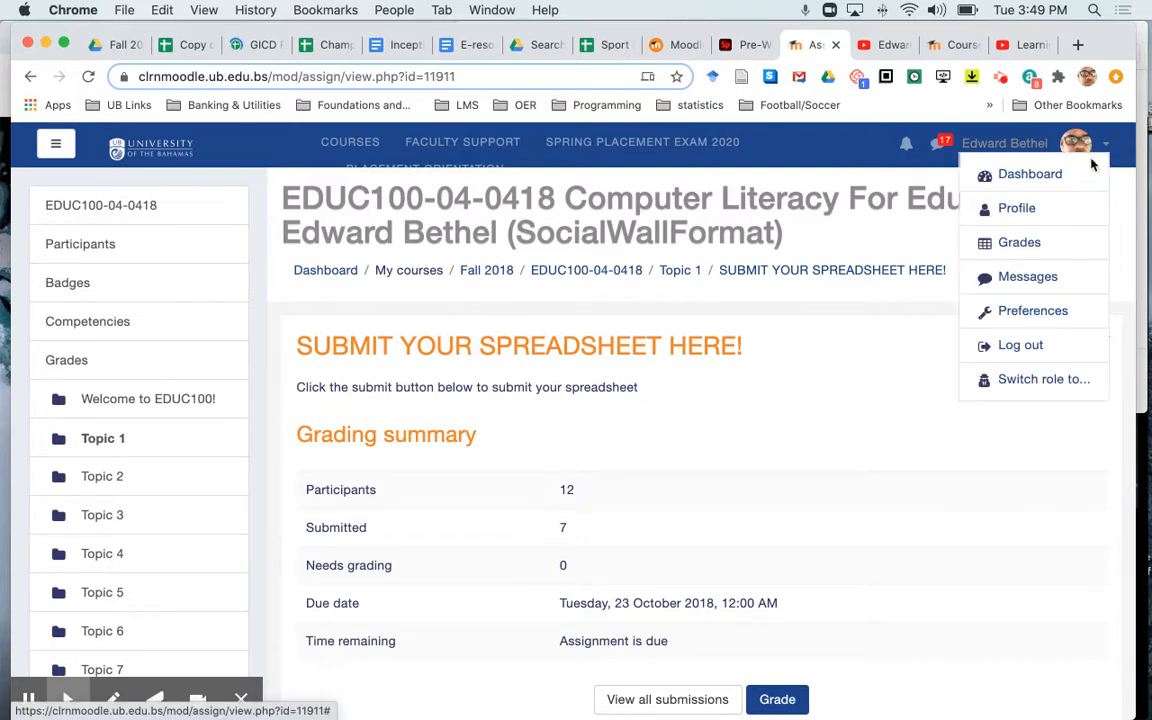
pyautogui.click(1048, 381)
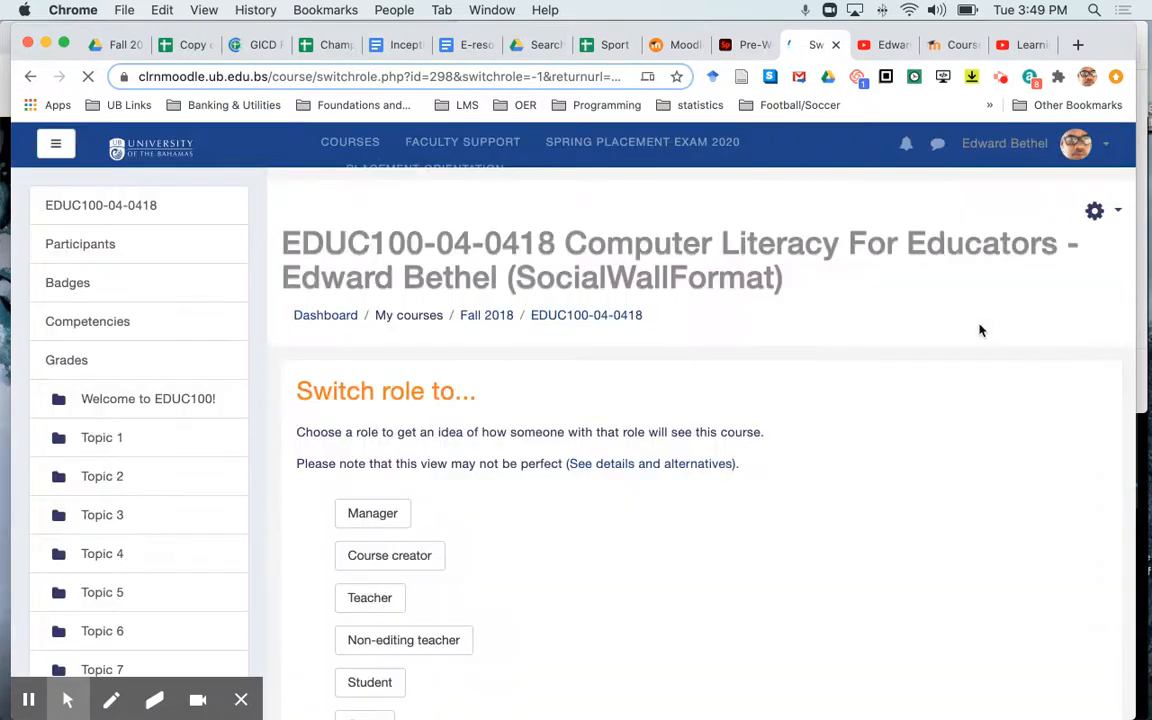
pyautogui.scroll(-1, 767, 408)
pyautogui.click(385, 584)
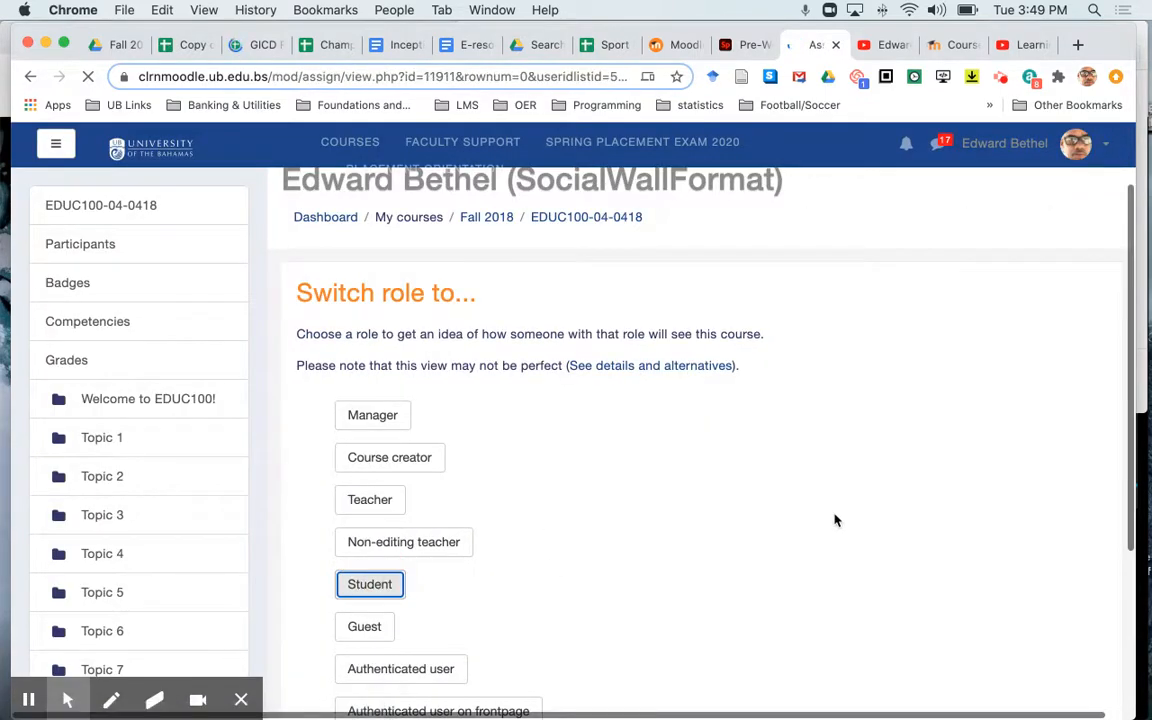
# Step: Examine the submission status and the full grading criteria rubric, from school data headings through temperature averages, as a student sees them
pyautogui.scroll(-5, 835, 520)
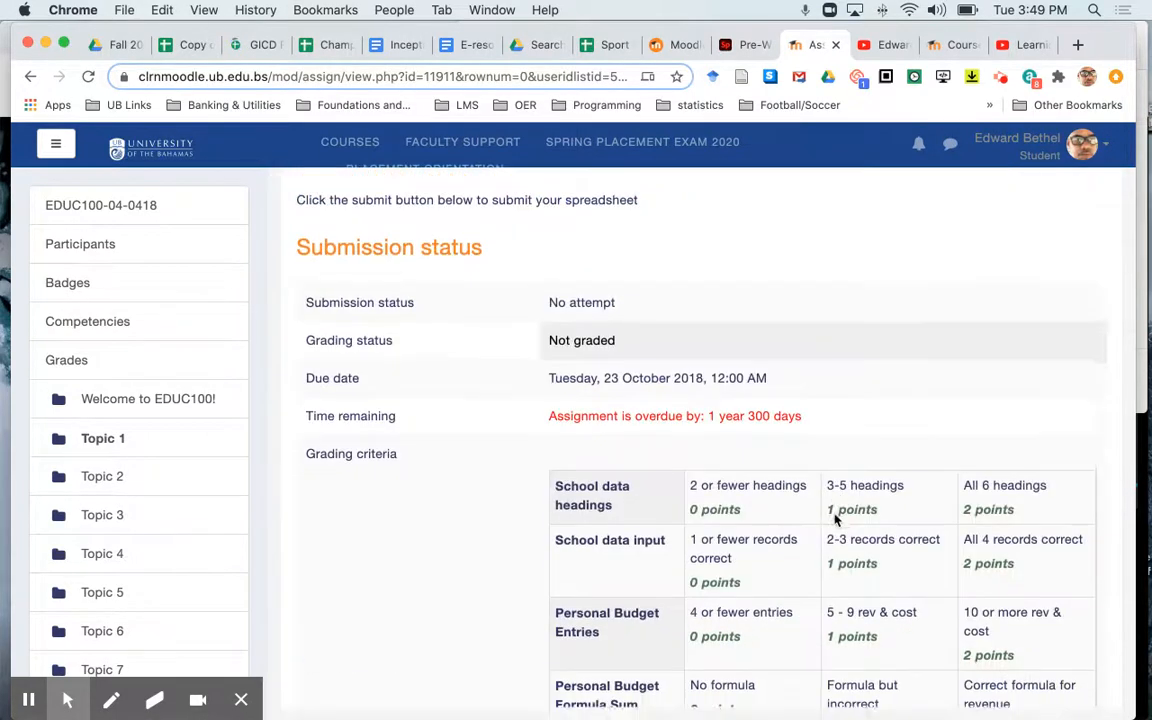
pyautogui.scroll(-9, 835, 520)
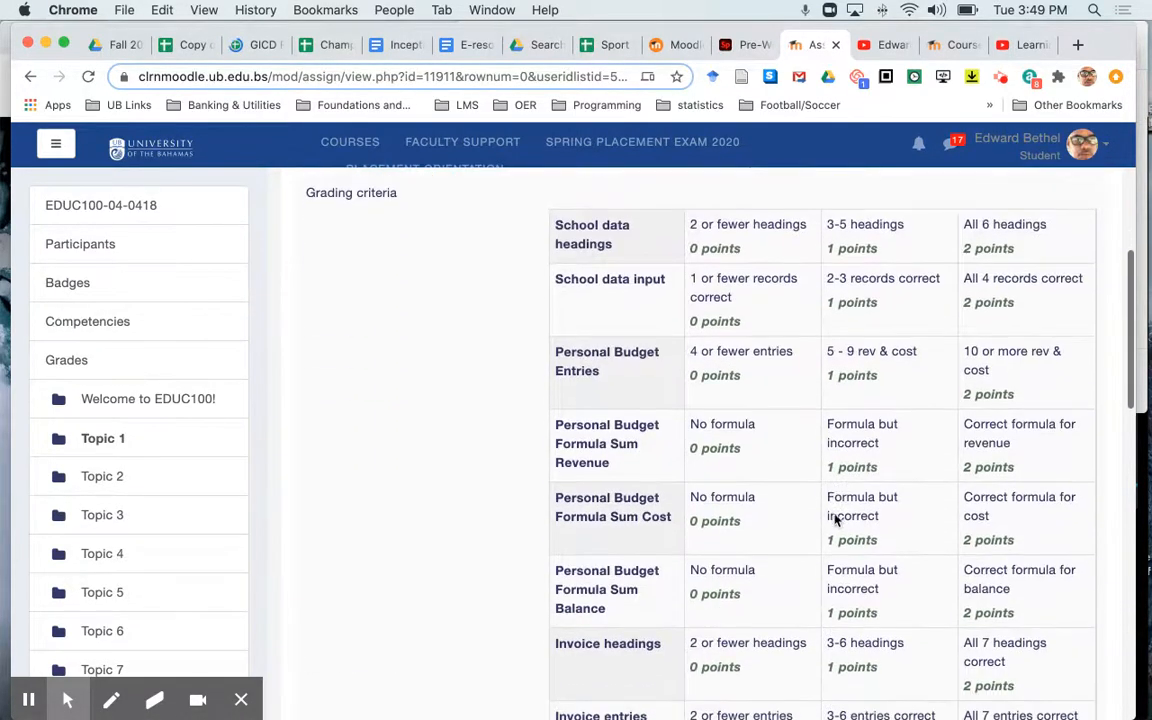
pyautogui.scroll(-4, 835, 520)
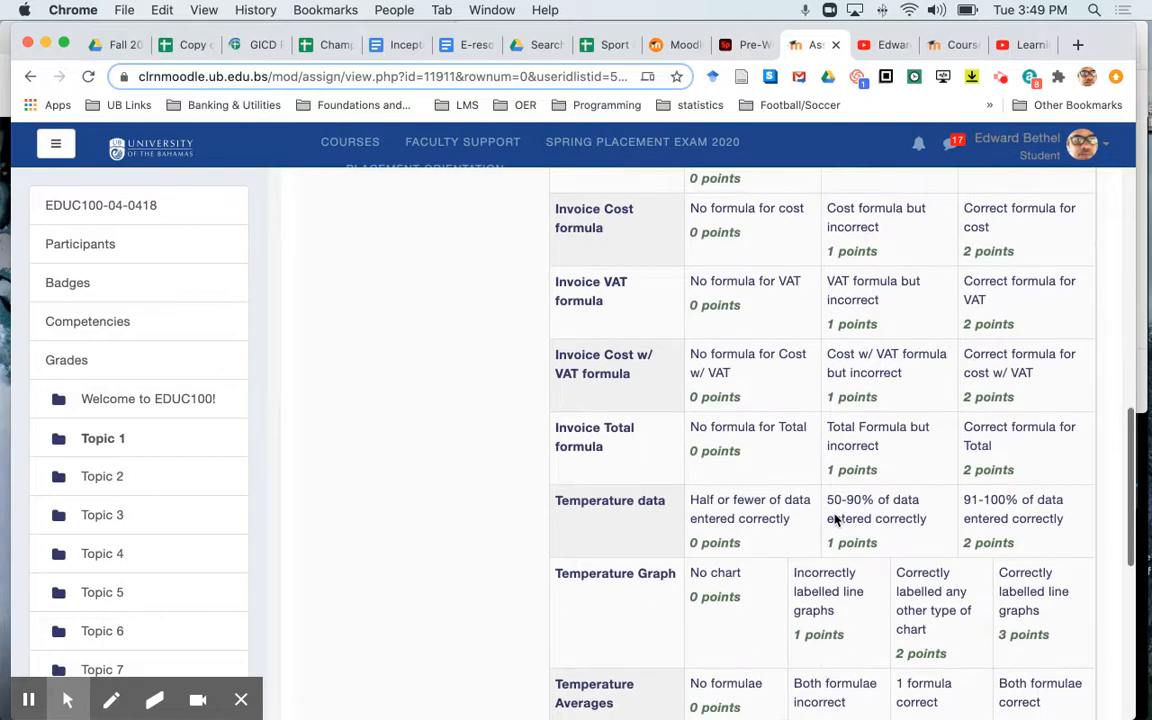
pyautogui.scroll(-7, 835, 520)
pyautogui.scroll(20, 835, 520)
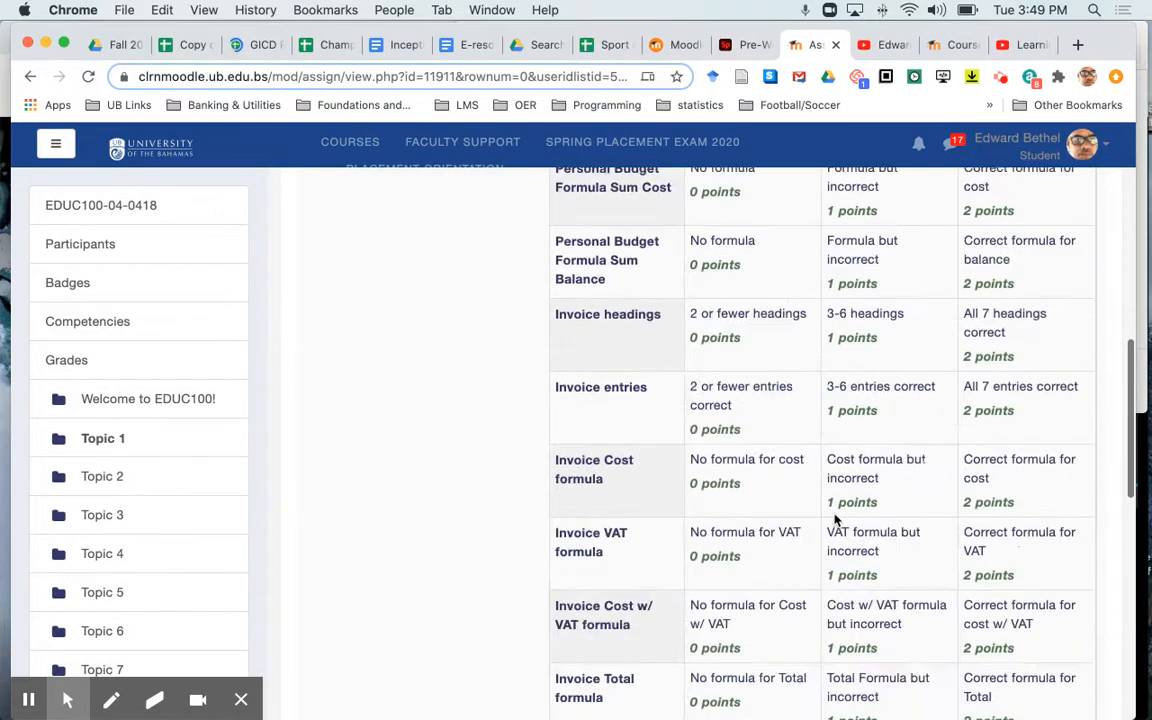
pyautogui.scroll(2, 835, 518)
pyautogui.scroll(-6, 835, 518)
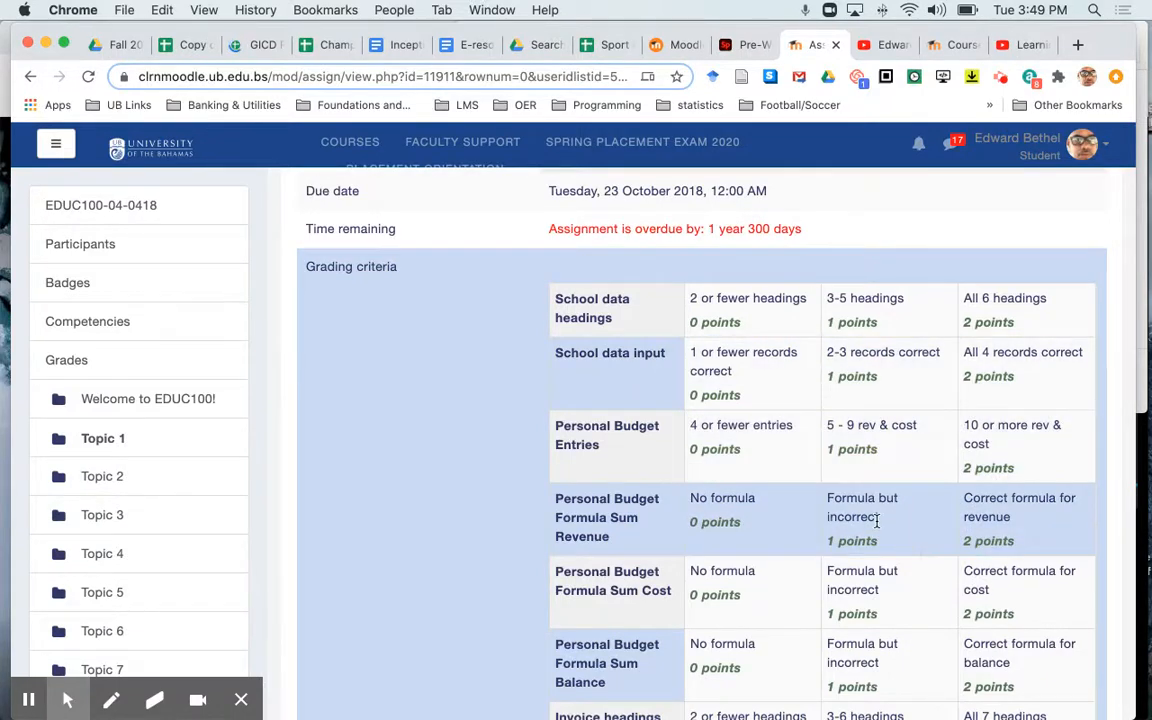
pyautogui.scroll(-10, 877, 519)
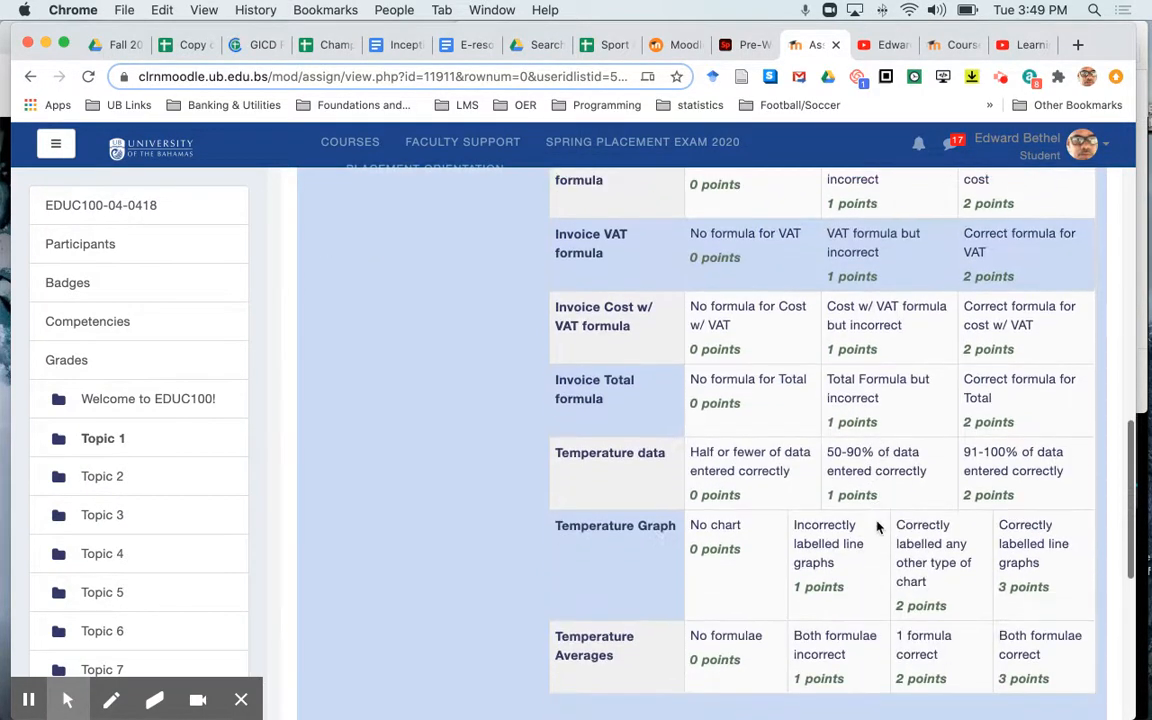
pyautogui.scroll(-5, 877, 527)
pyautogui.scroll(4, 877, 527)
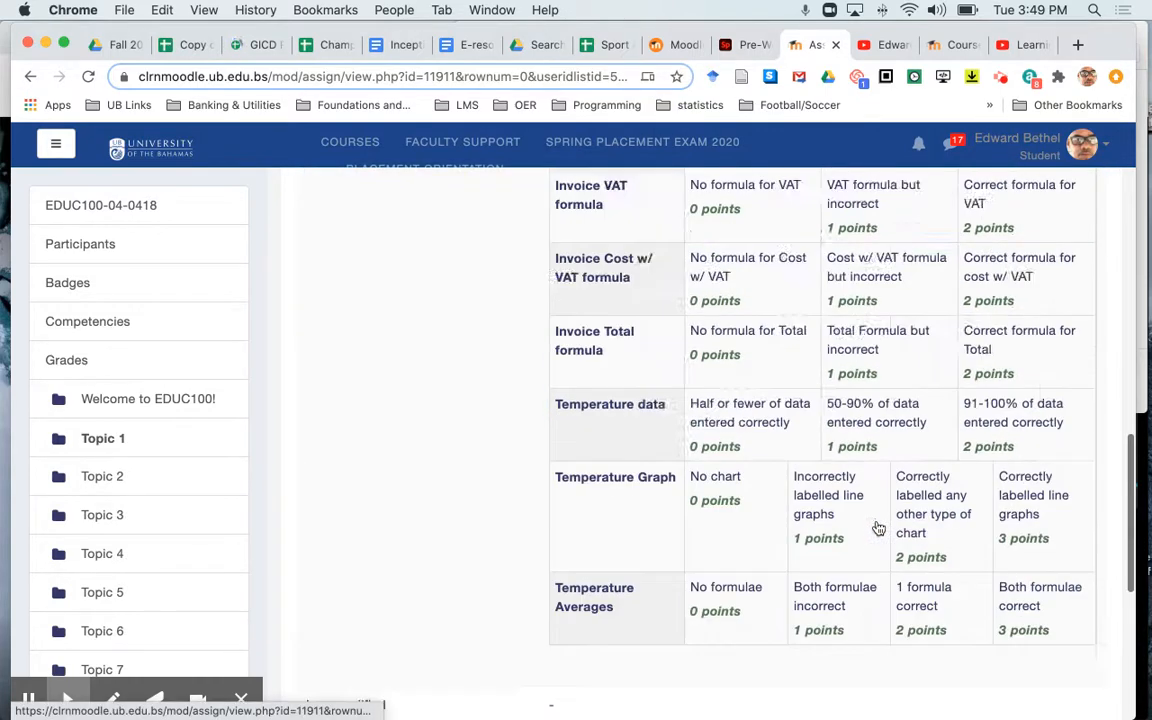
pyautogui.scroll(10, 877, 527)
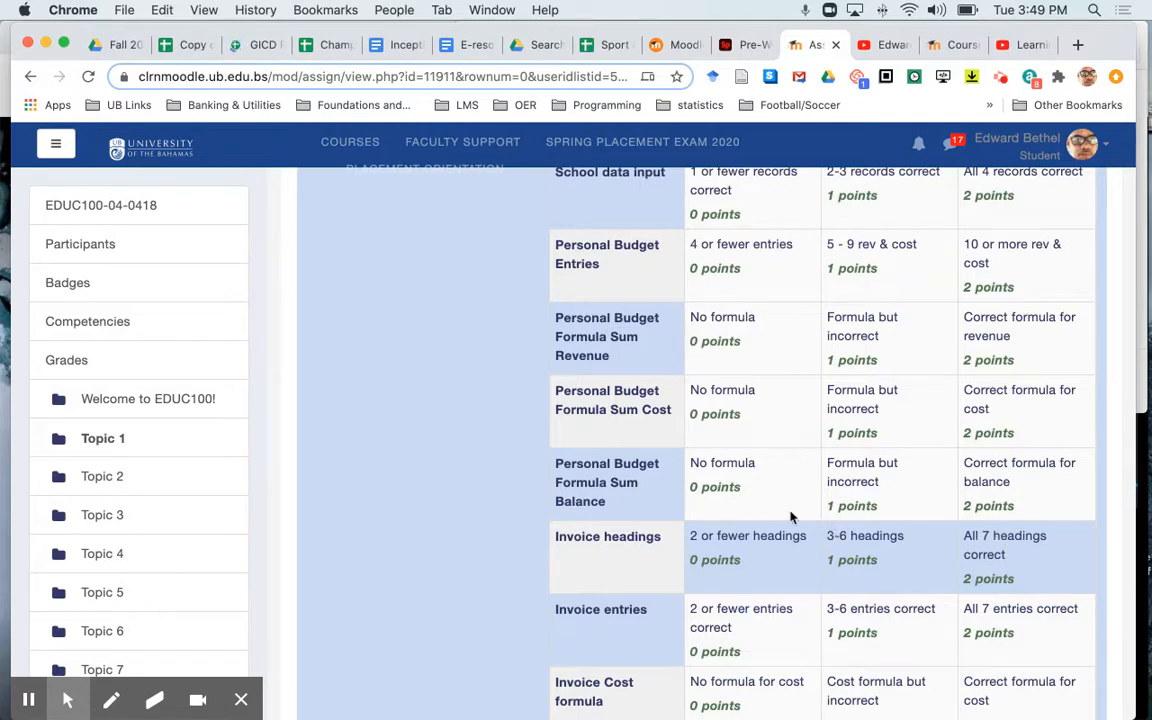
pyautogui.scroll(5, 503, 453)
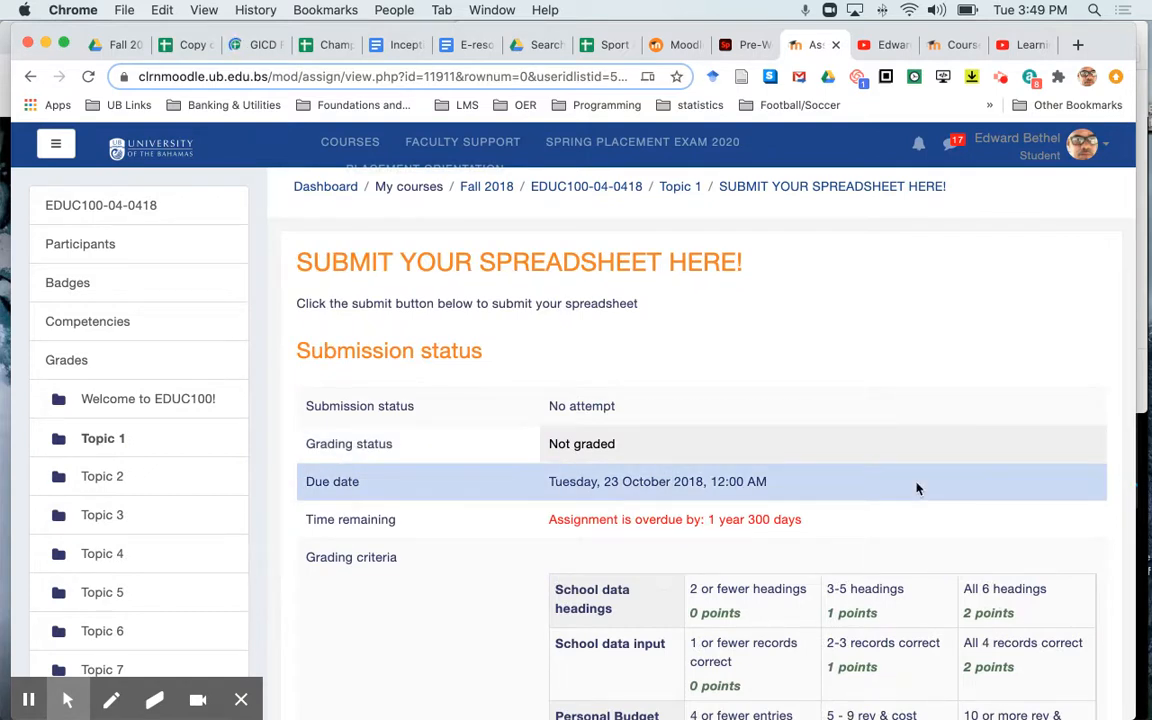
pyautogui.scroll(2, 918, 488)
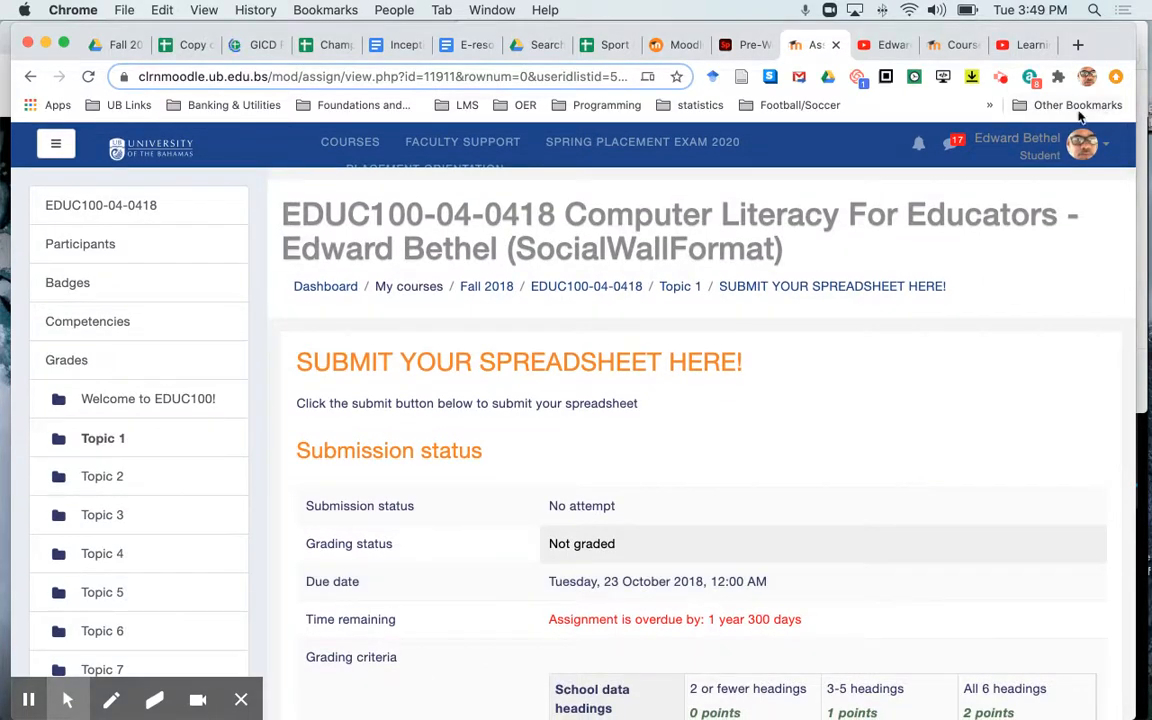
# Step: Return to the normal role and open the grader for the spreadsheet assignment's submissions
pyautogui.click(1070, 145)
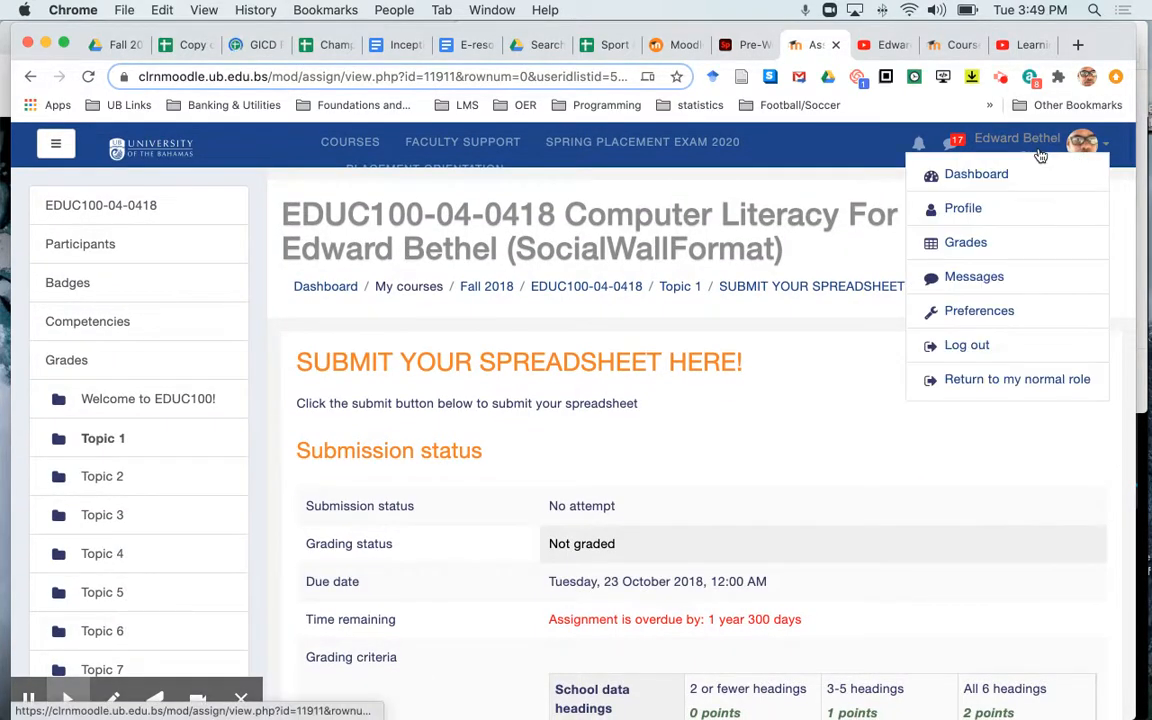
pyautogui.click(1015, 380)
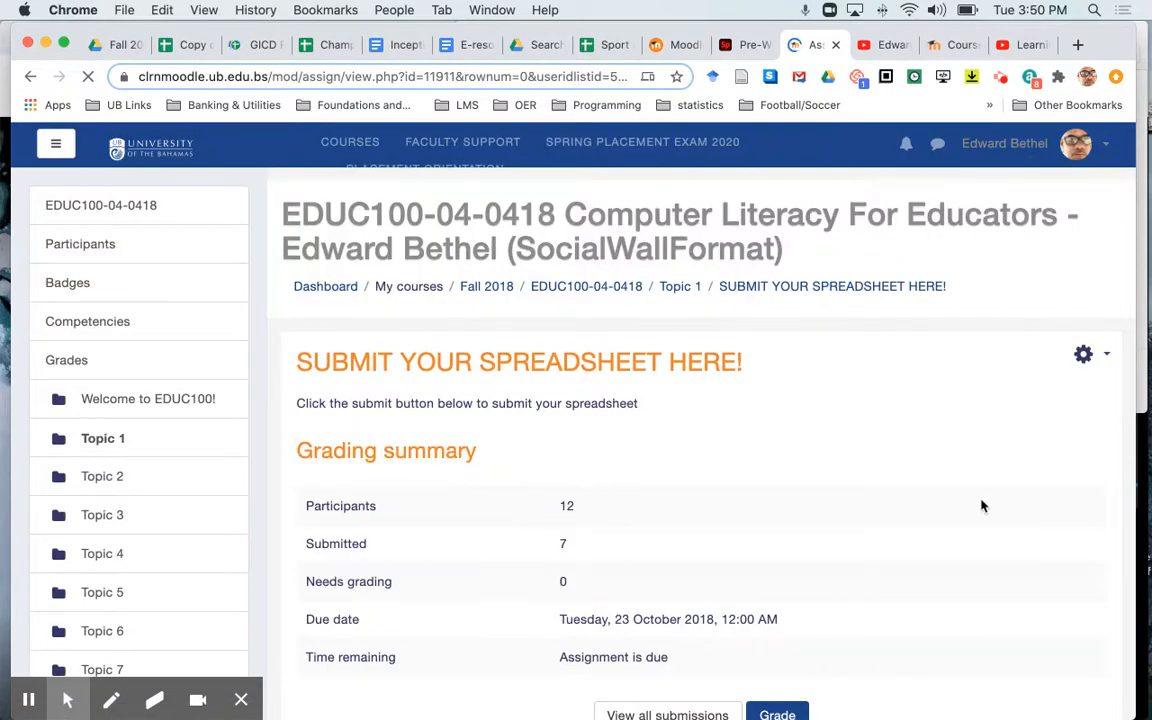
pyautogui.scroll(-3, 980, 509)
pyautogui.scroll(-1, 980, 511)
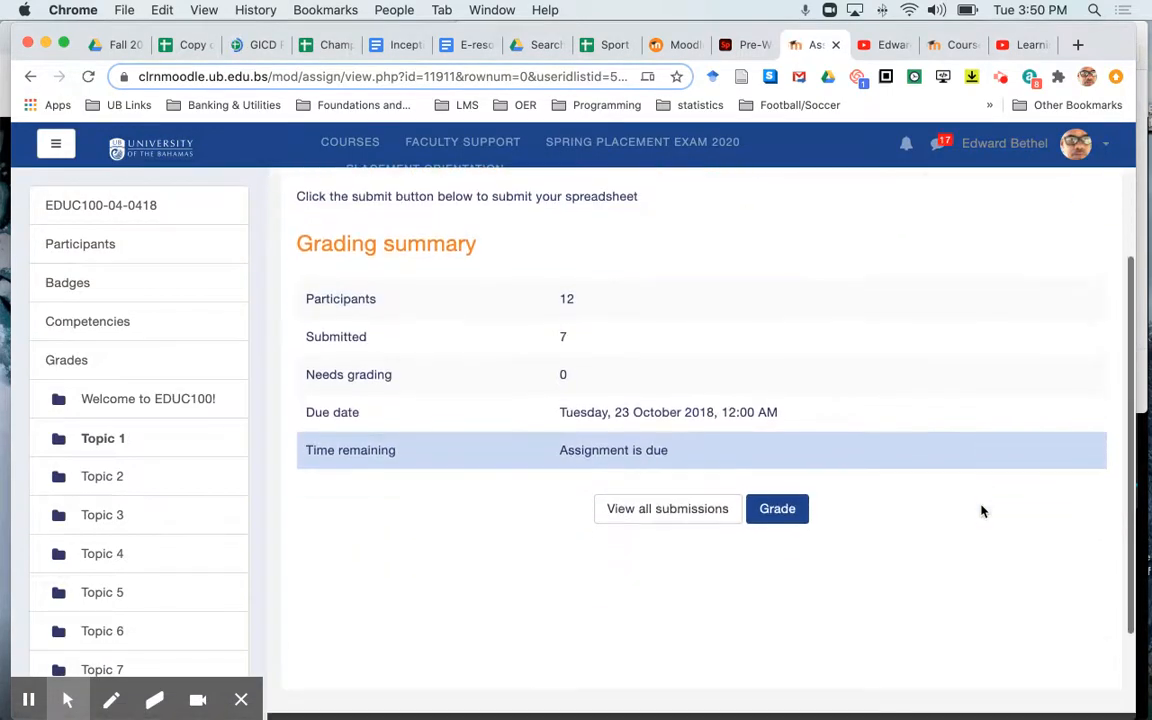
pyautogui.click(779, 511)
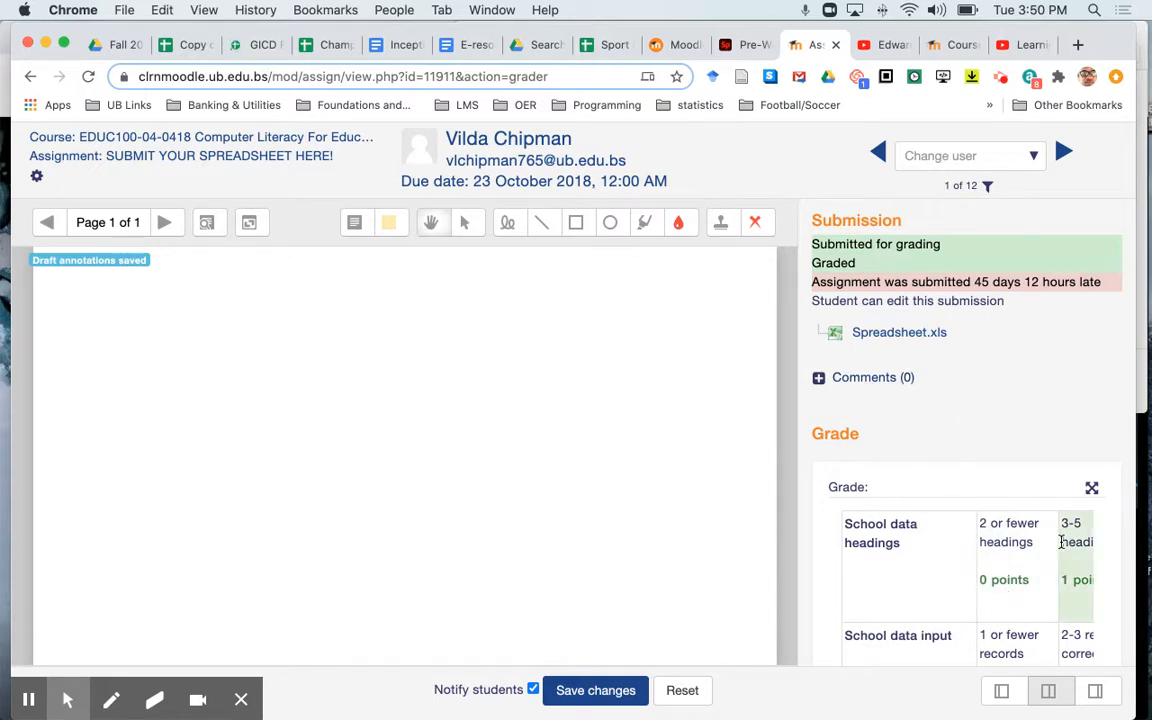
# Step: In the enlarged rubric, rate Personal Budget Formula Sum Revenue at 1 point and Formula Sum Balance at 0 points, then collapse it
pyautogui.click(1089, 487)
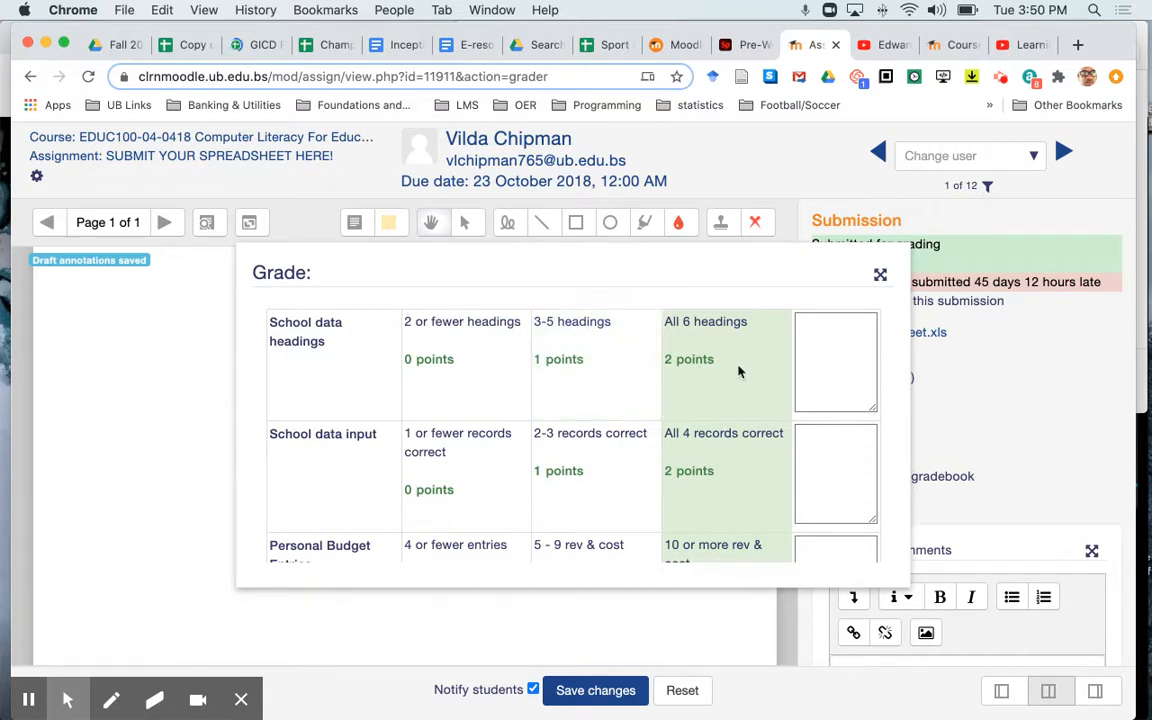
pyautogui.scroll(-5, 738, 372)
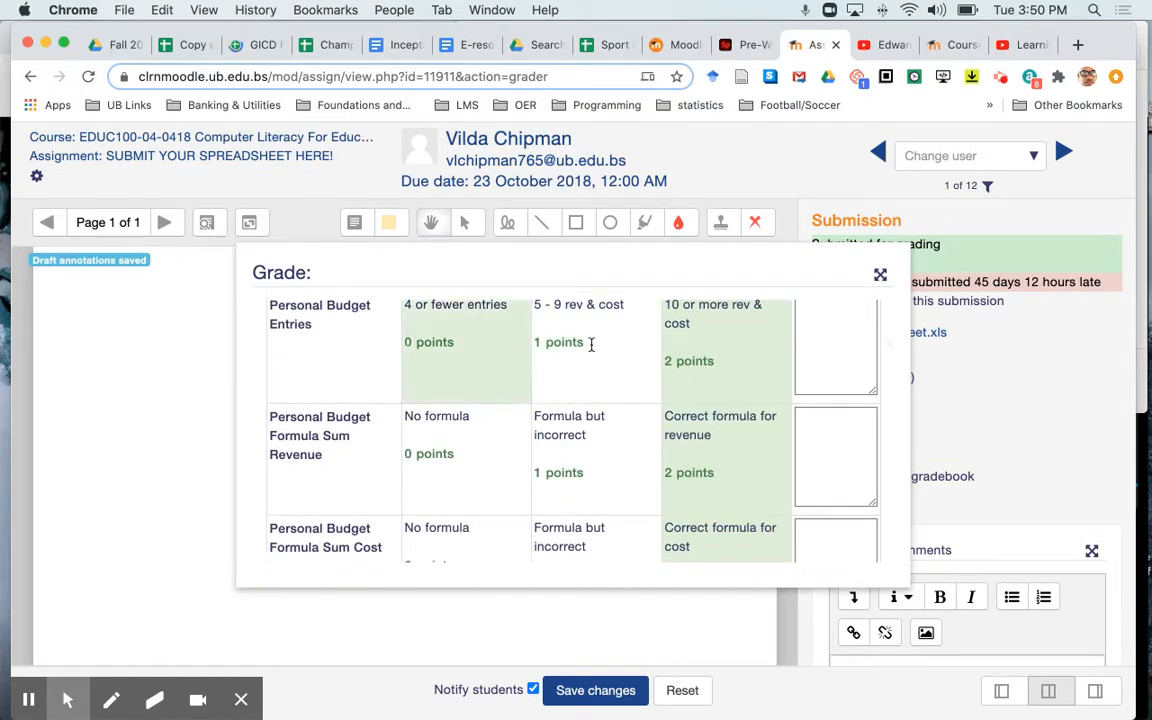
pyautogui.click(595, 460)
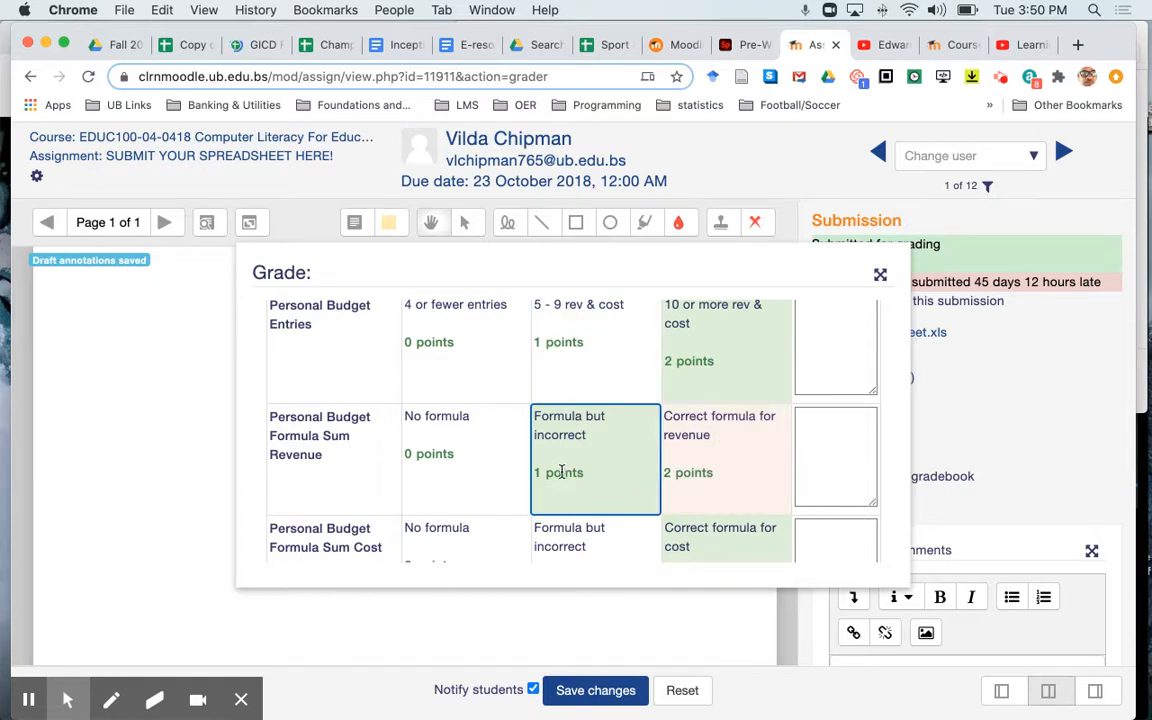
pyautogui.scroll(-5, 470, 499)
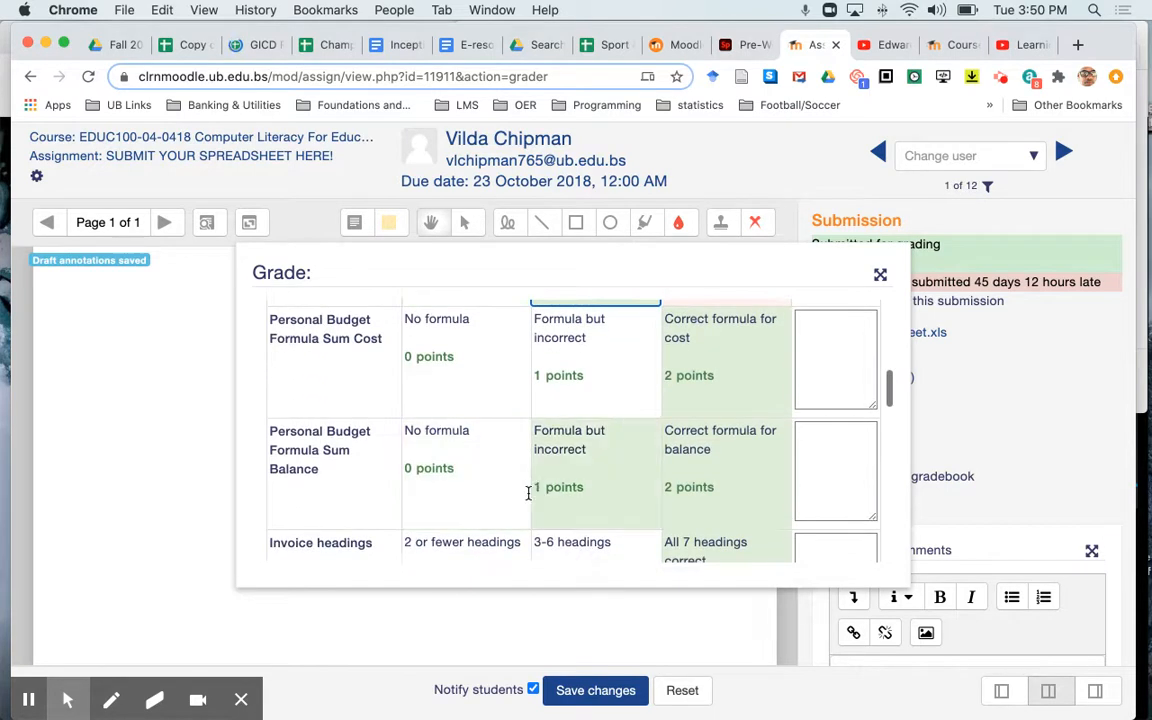
pyautogui.click(485, 496)
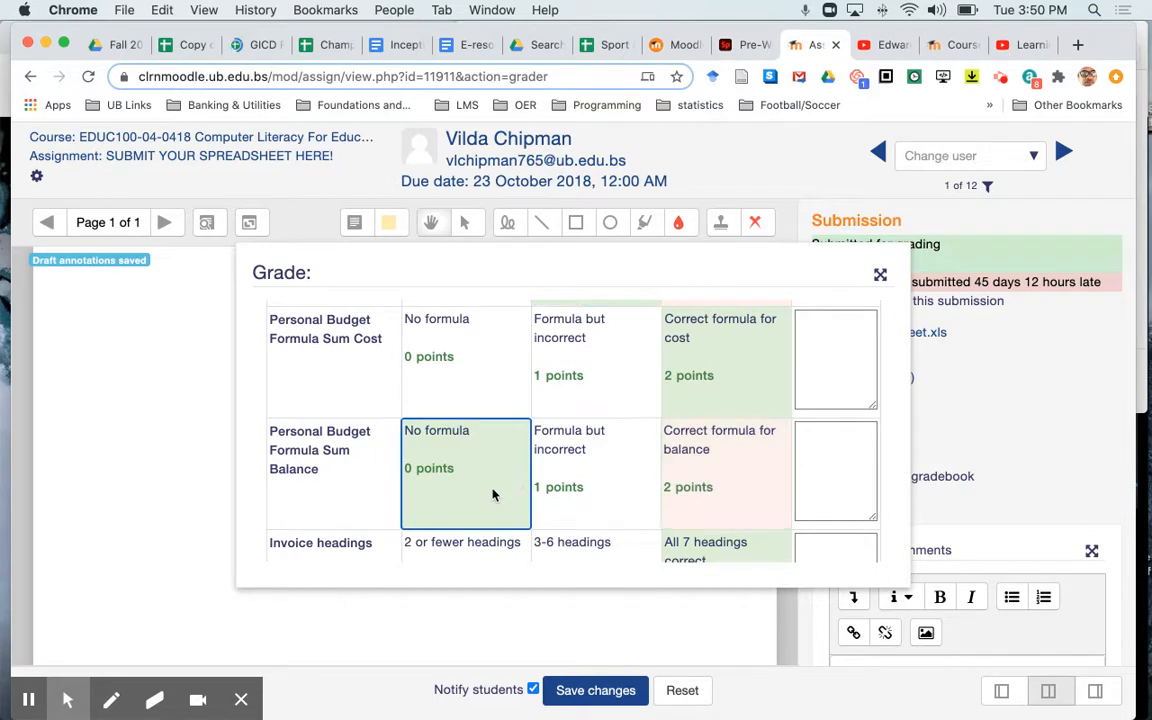
pyautogui.scroll(-6, 626, 489)
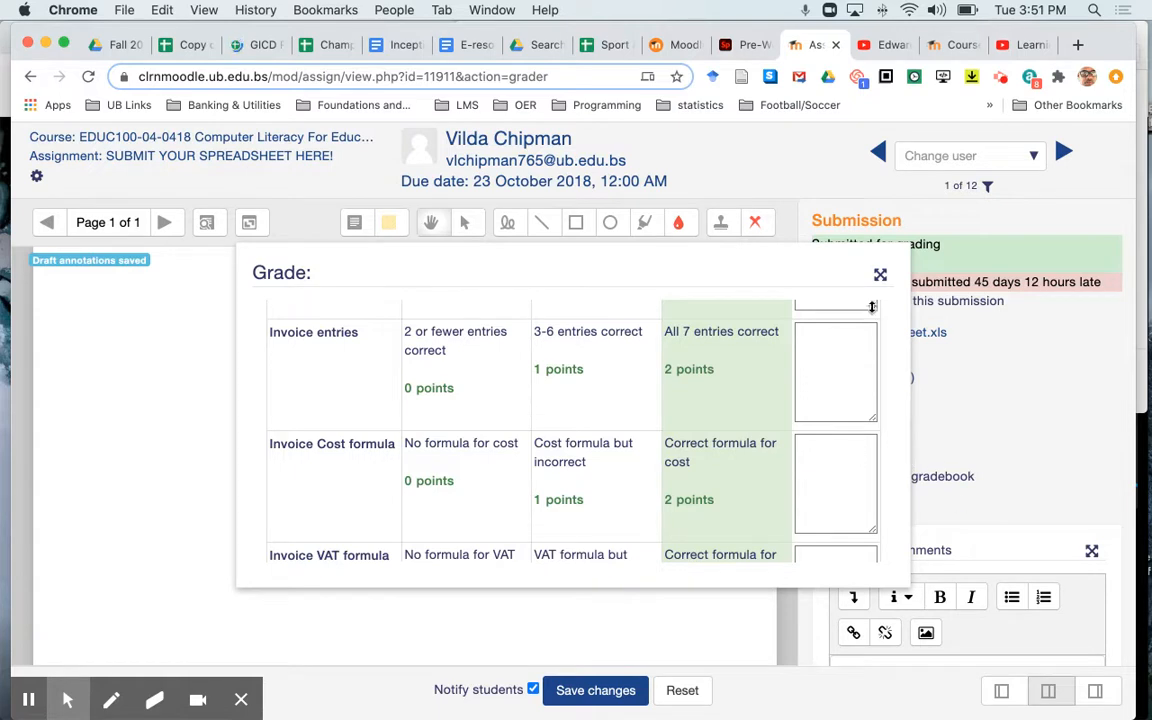
pyautogui.click(881, 275)
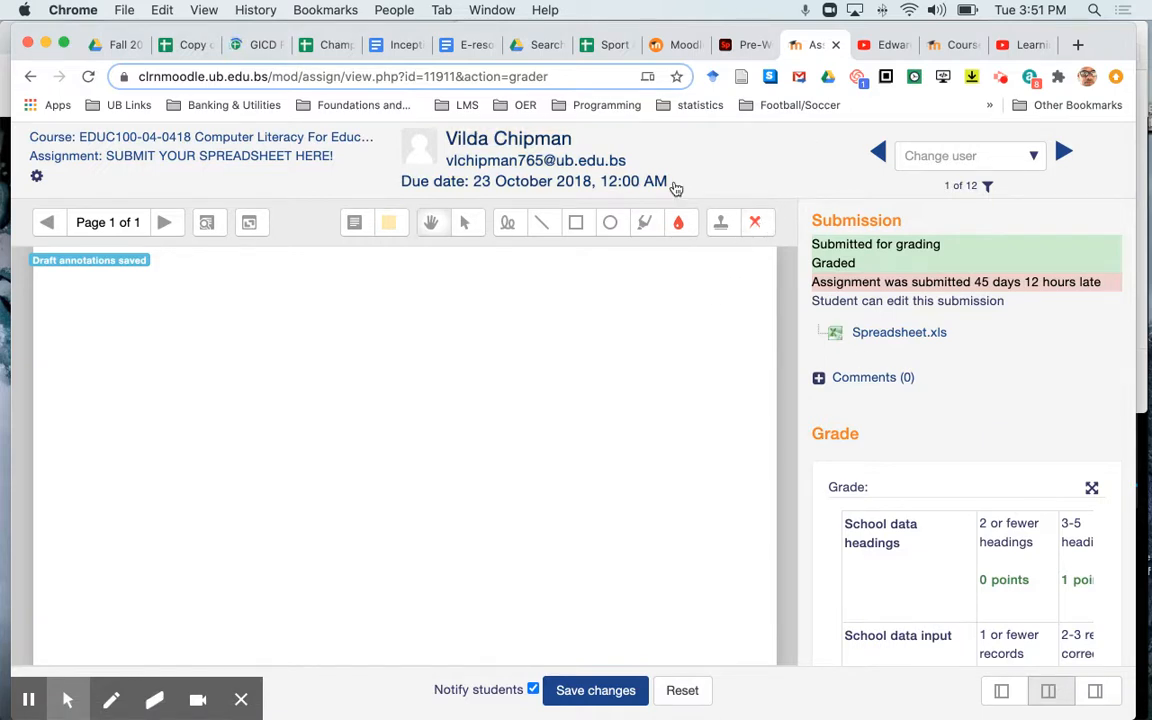
# Step: Leave the grader without saving and go back to the spreadsheet assignment's summary page
pyautogui.click(307, 157)
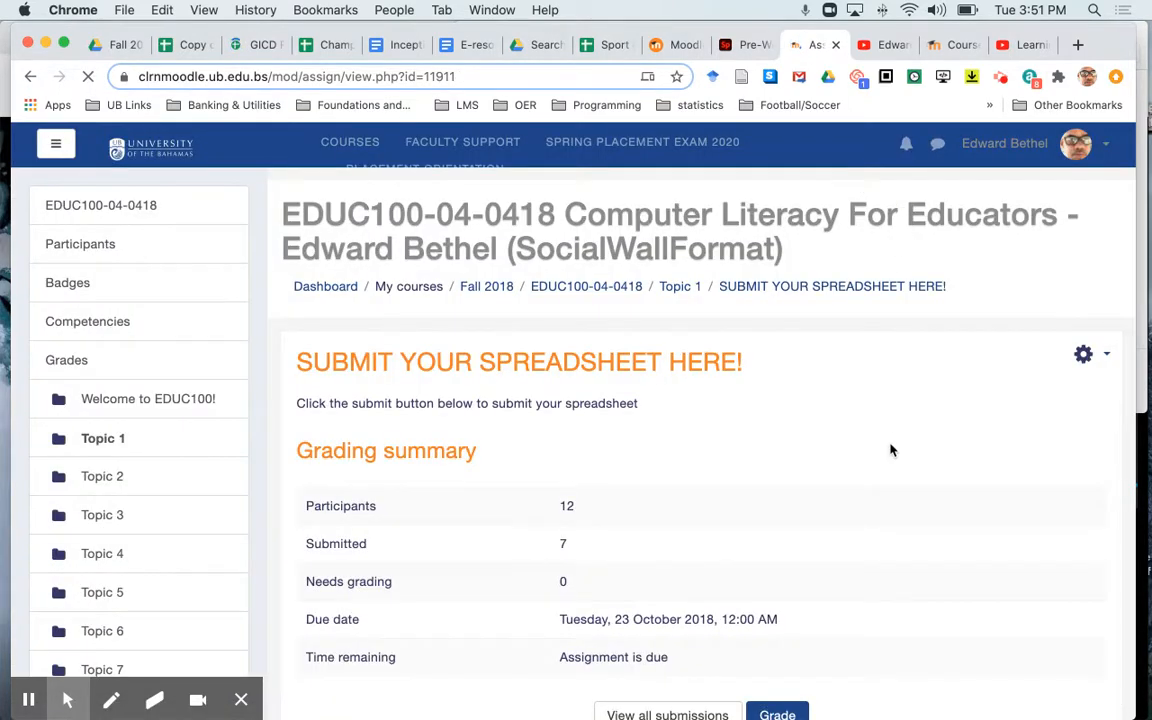
pyautogui.scroll(-4, 890, 450)
pyautogui.scroll(4, 890, 450)
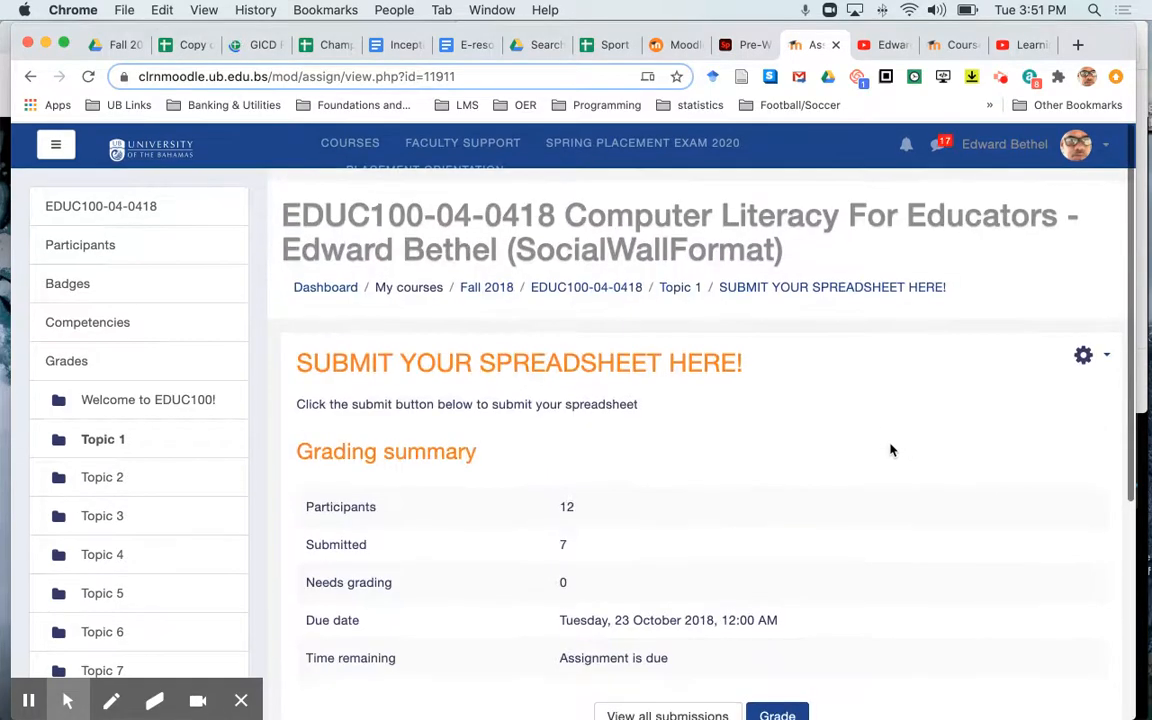
# Step: Switch to the EDUC103-04 course and open the Week 1 Assignment on the power of yet in Module 1
pyautogui.click(953, 45)
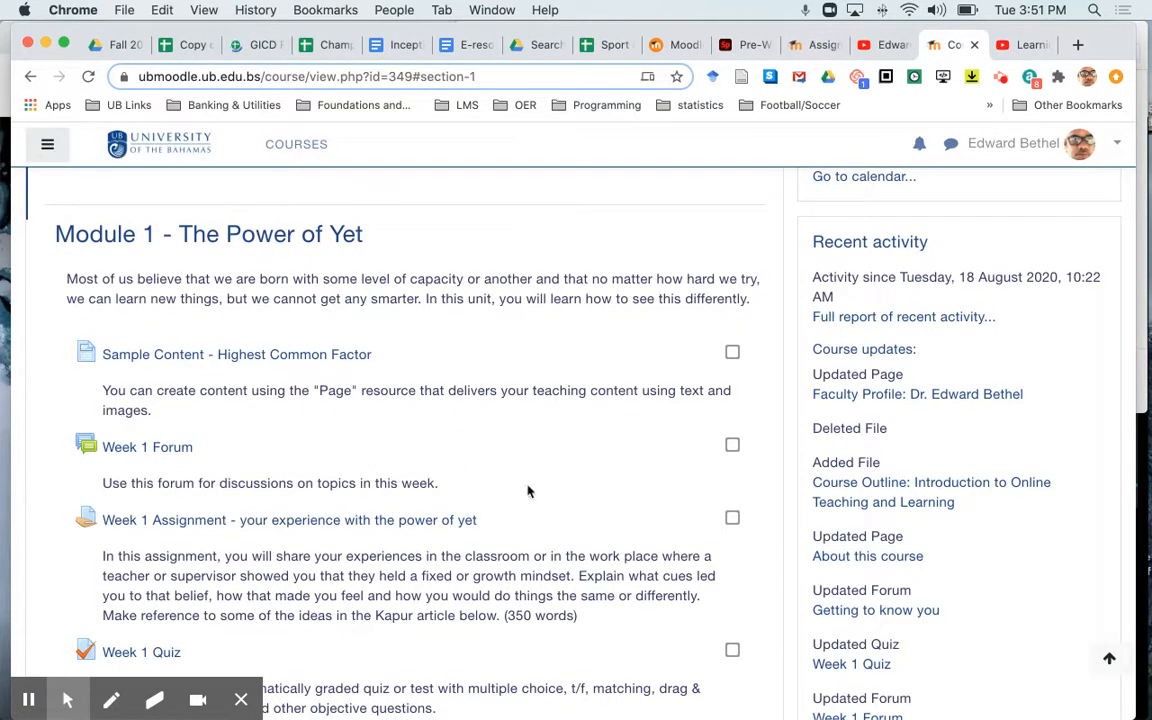
pyautogui.scroll(-1, 529, 491)
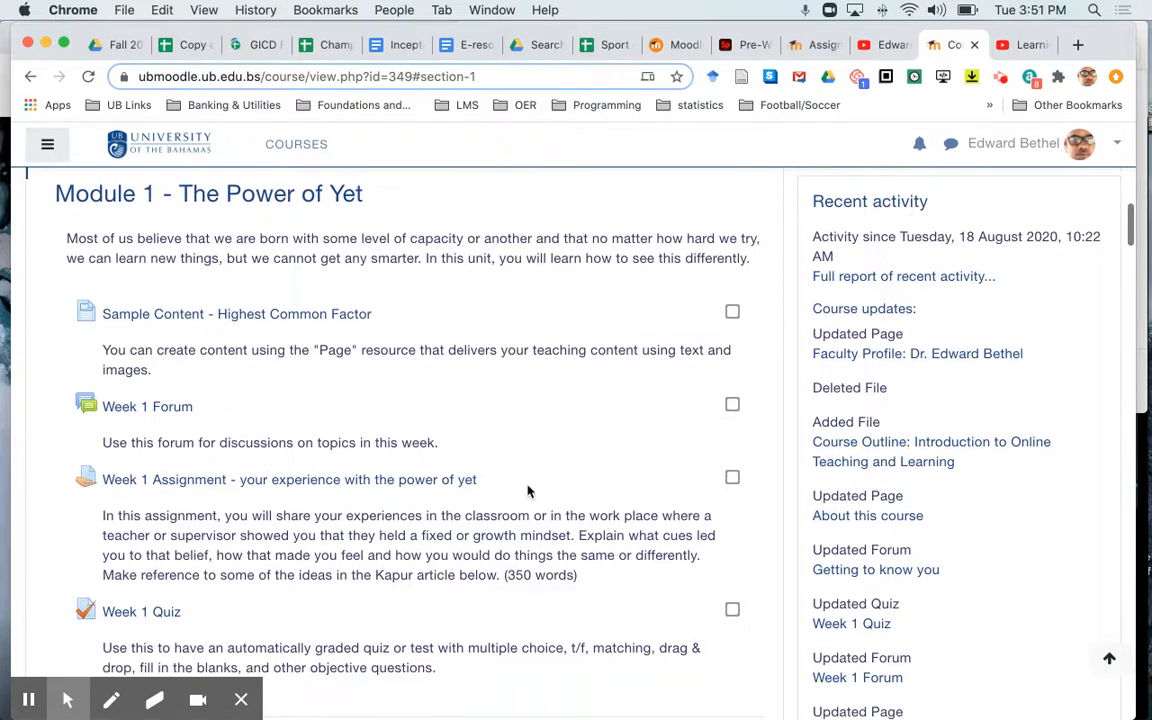
pyautogui.click(291, 484)
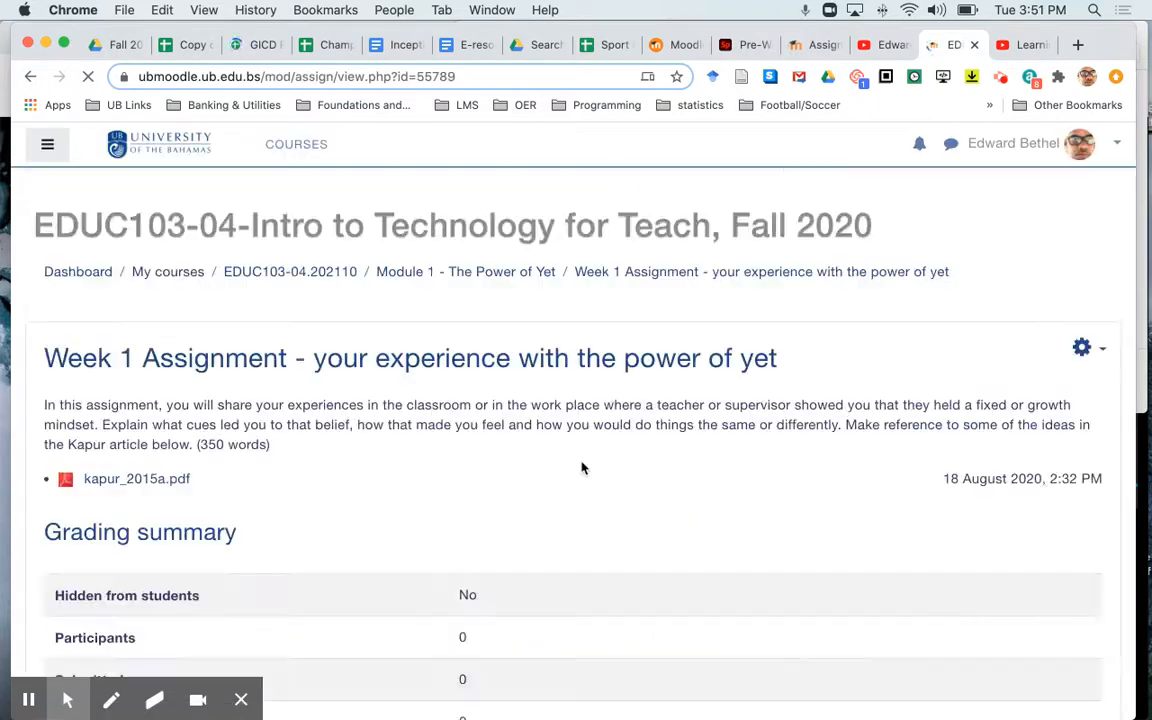
pyautogui.scroll(-5, 582, 468)
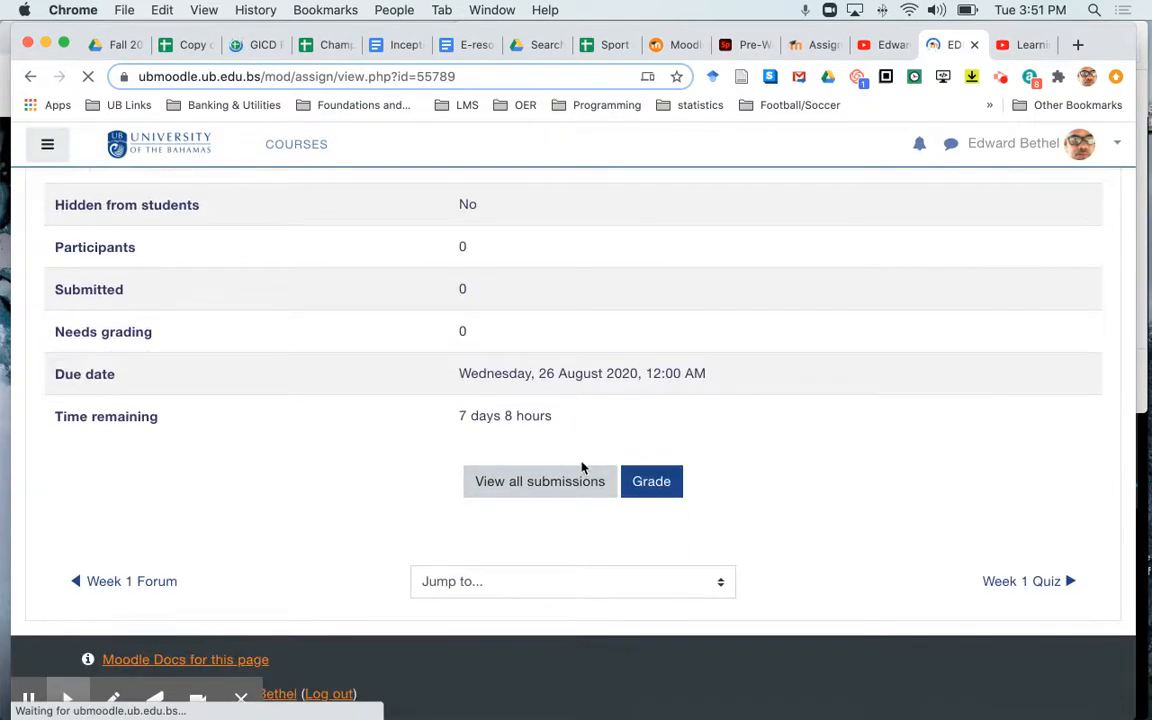
pyautogui.scroll(3, 583, 469)
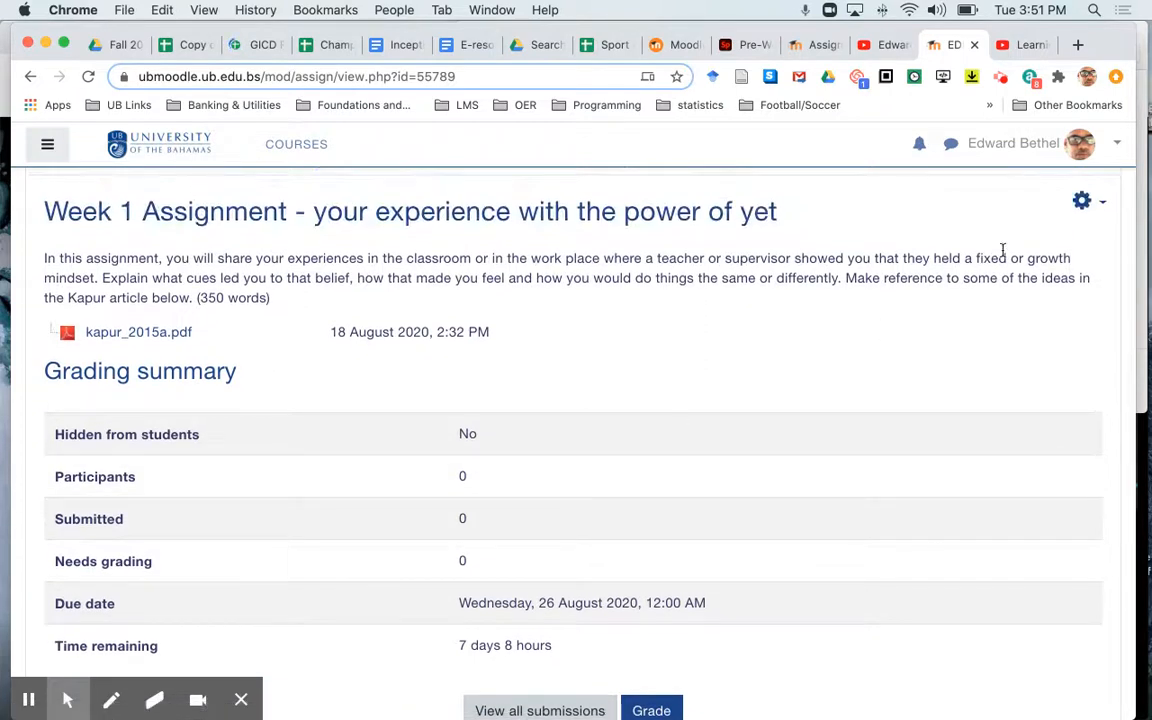
pyautogui.click(1088, 203)
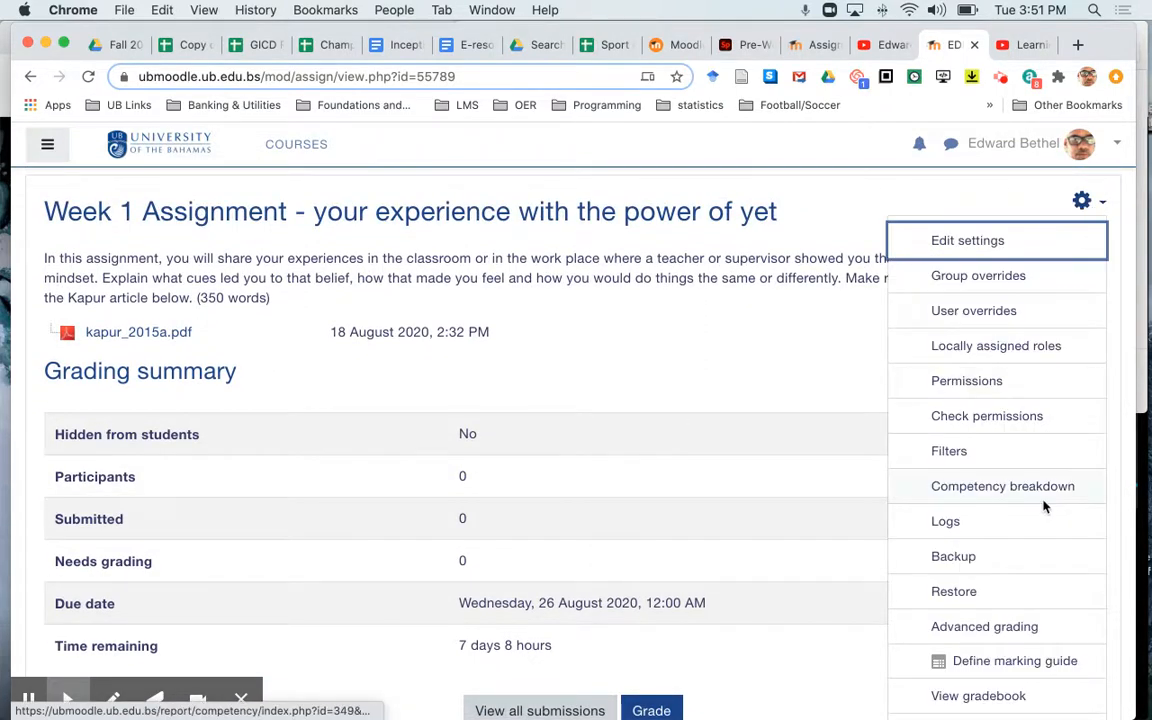
pyautogui.click(842, 351)
# Step: Switch to the Student role and review the grading criteria shown for the Week 1 Assignment
pyautogui.click(1117, 143)
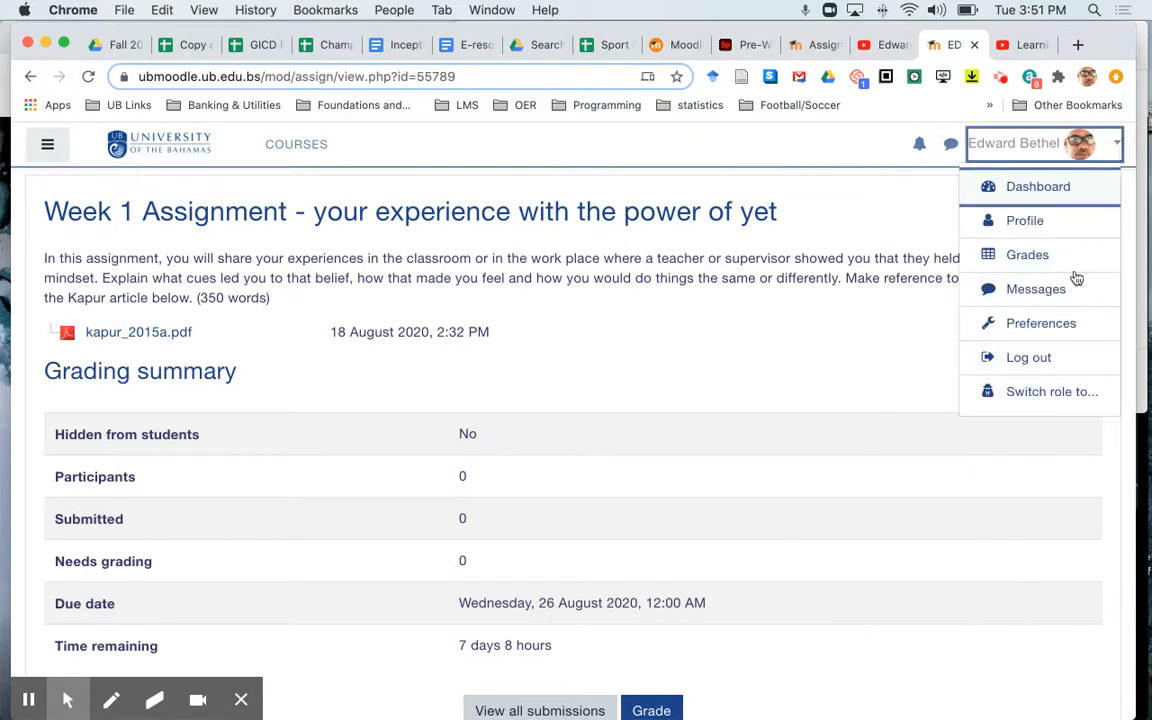
pyautogui.click(1057, 391)
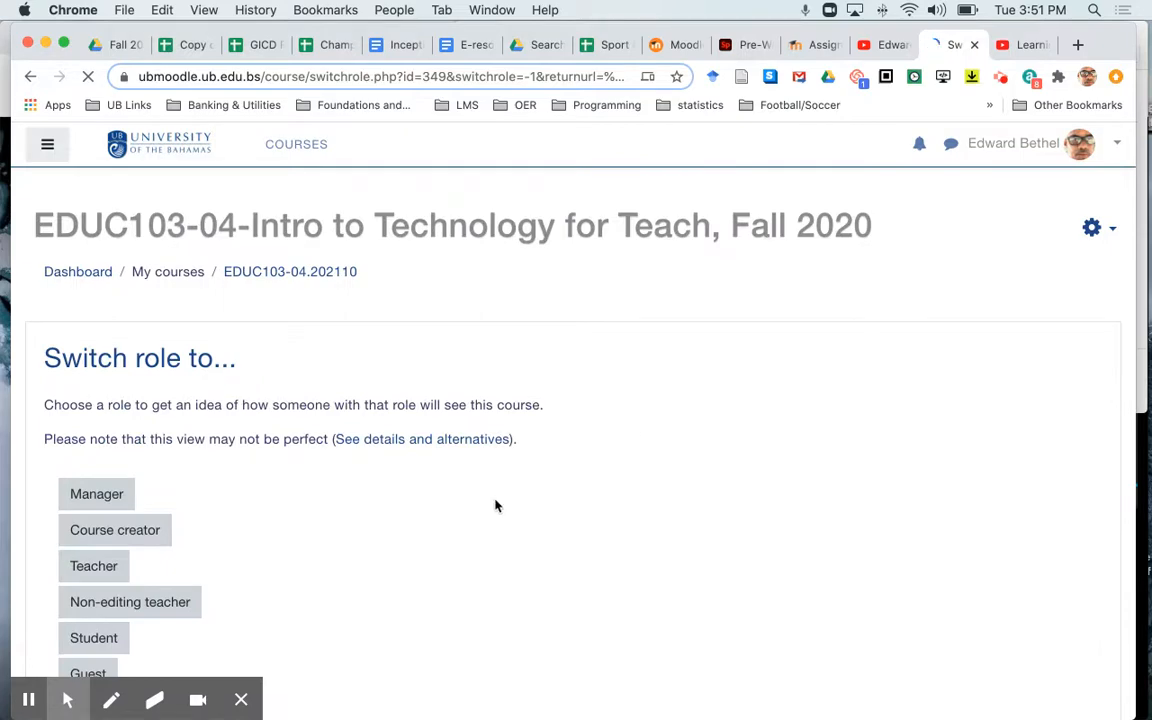
pyautogui.scroll(-2, 363, 501)
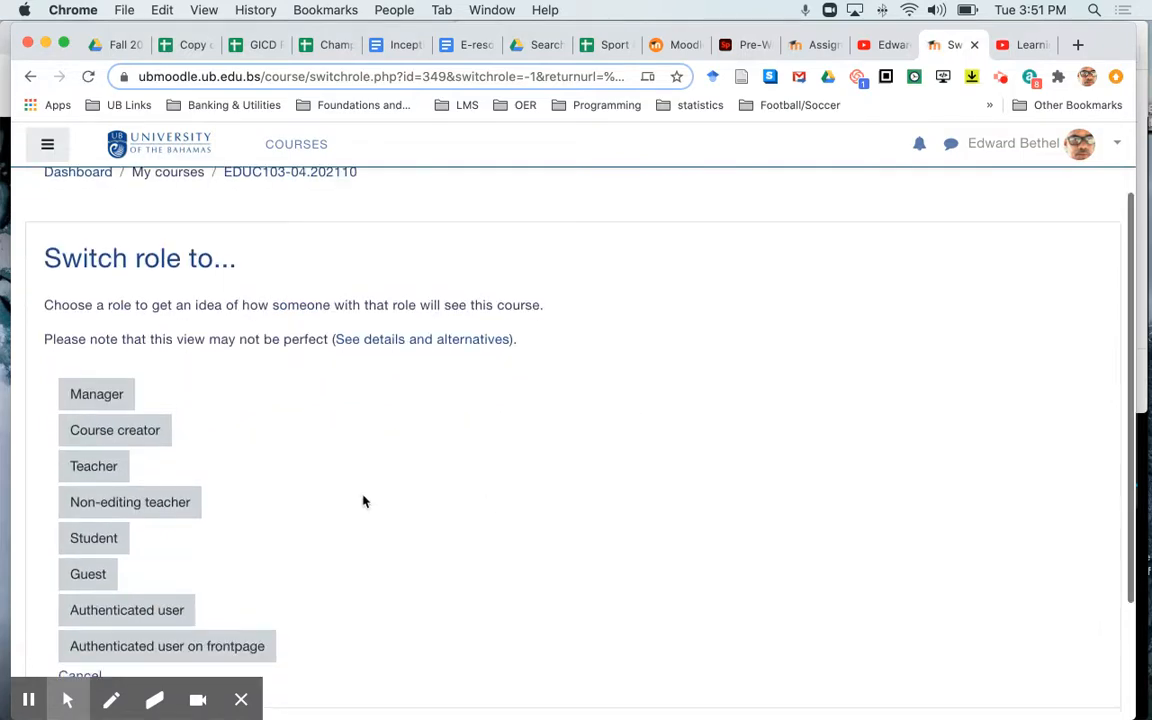
pyautogui.click(100, 537)
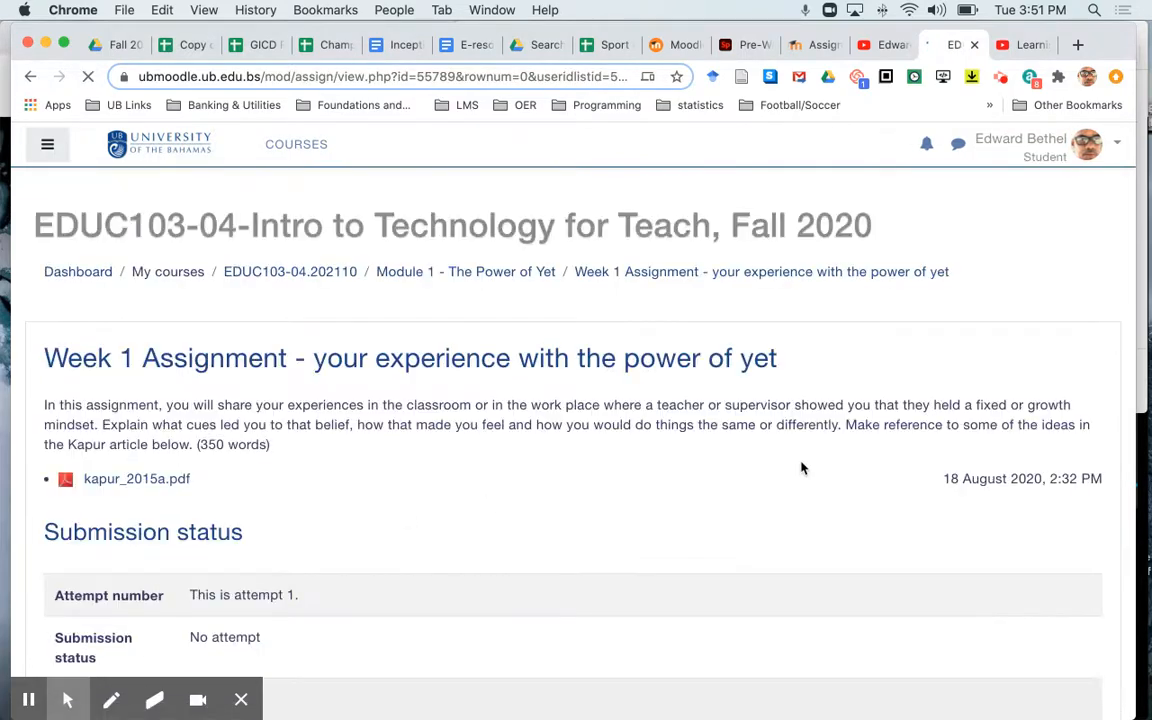
pyautogui.scroll(-10, 801, 467)
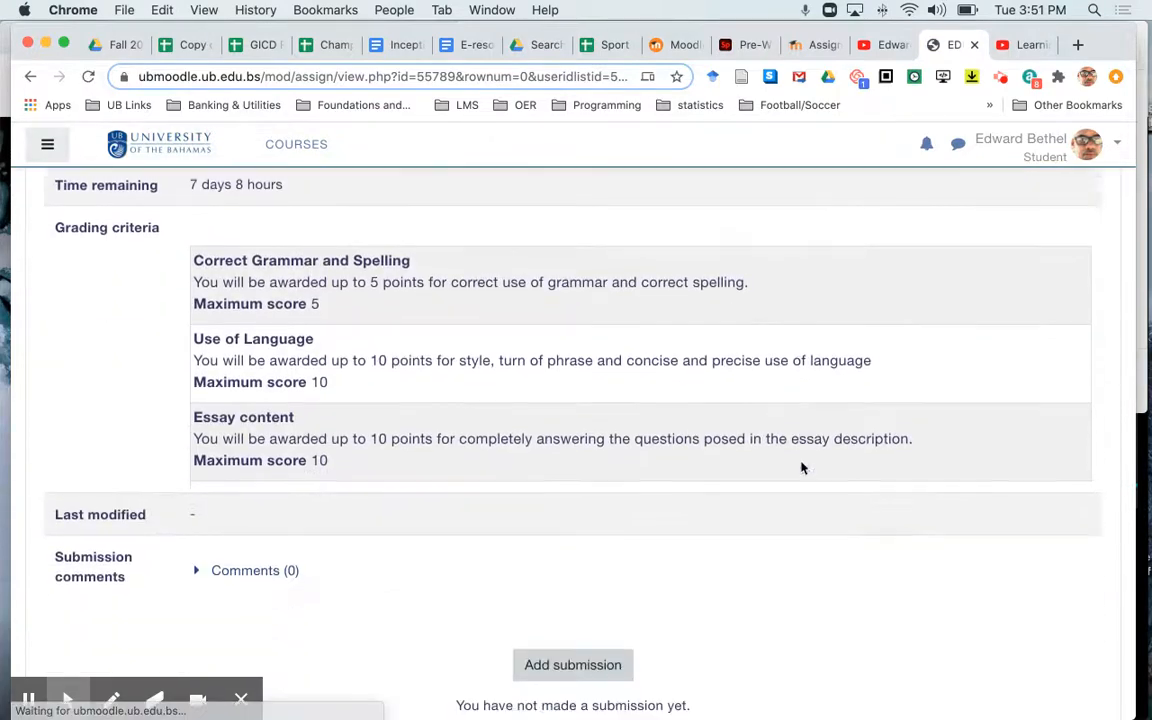
pyautogui.scroll(2, 697, 311)
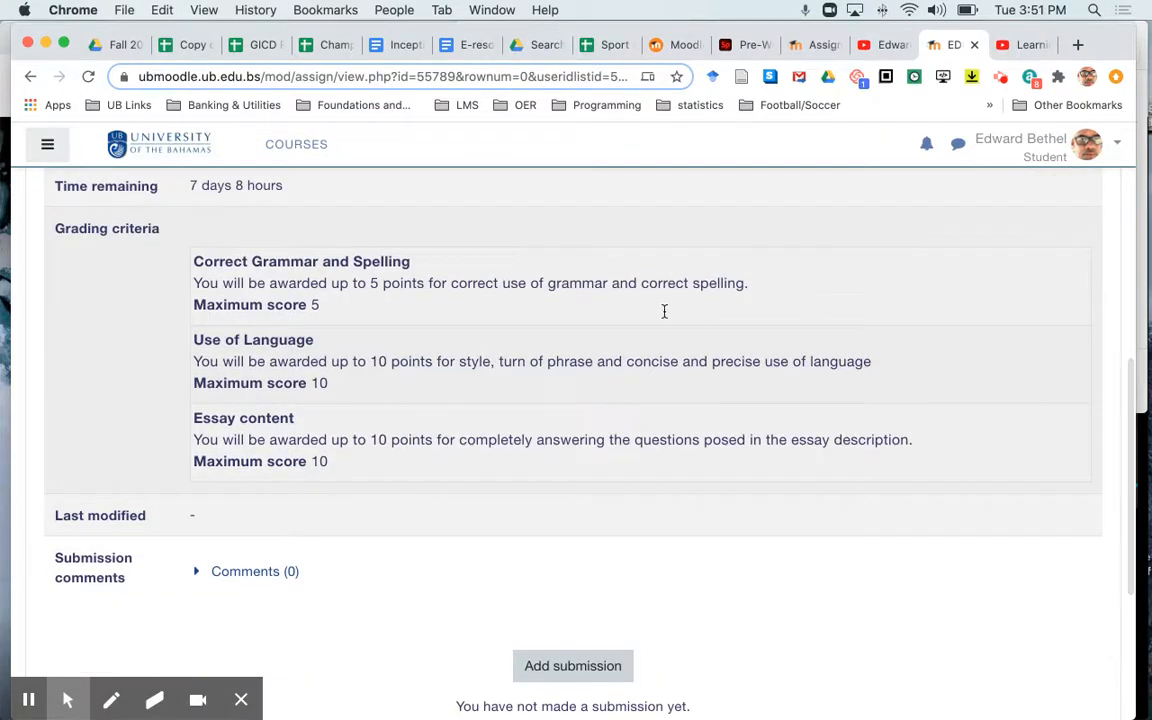
pyautogui.scroll(10, 681, 477)
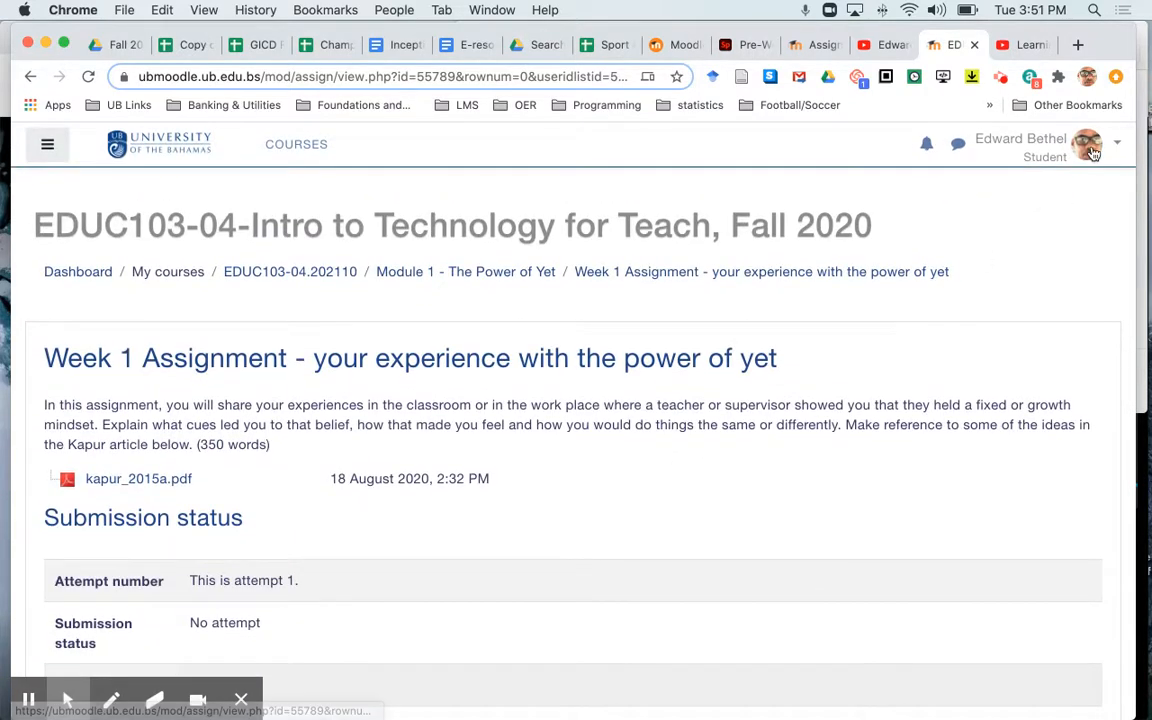
# Step: Return to the normal role and open the Week 1 Assignment's settings for editing
pyautogui.click(1060, 147)
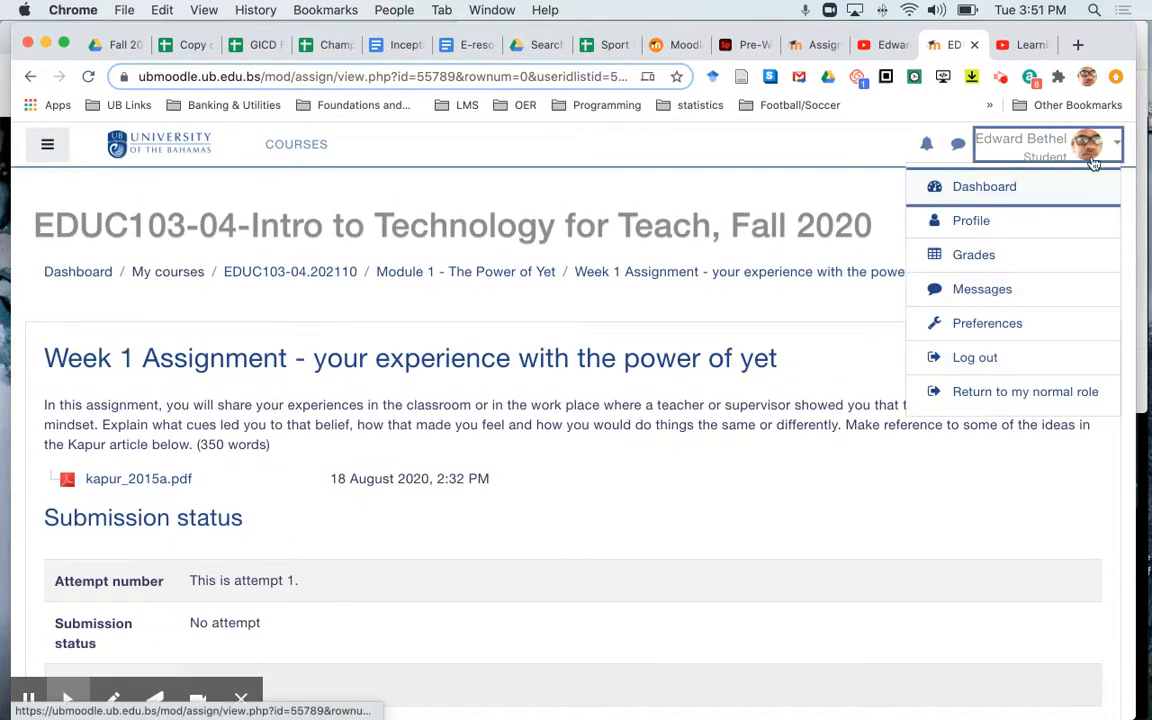
pyautogui.click(1021, 392)
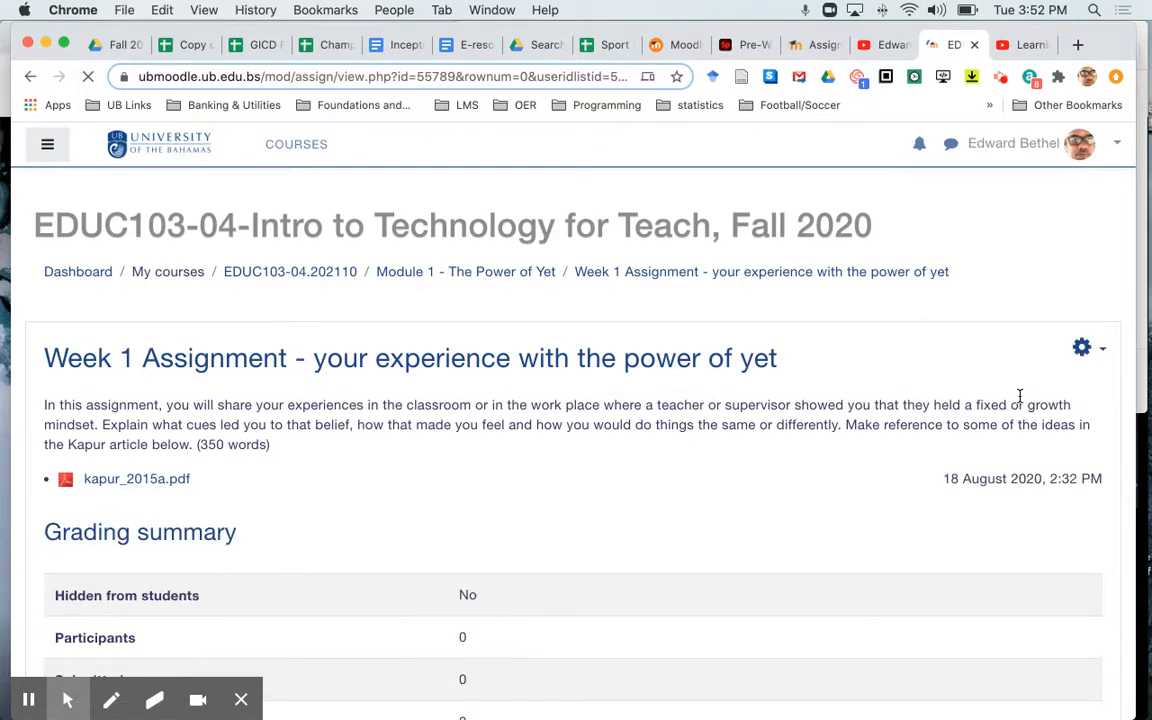
pyautogui.click(1082, 347)
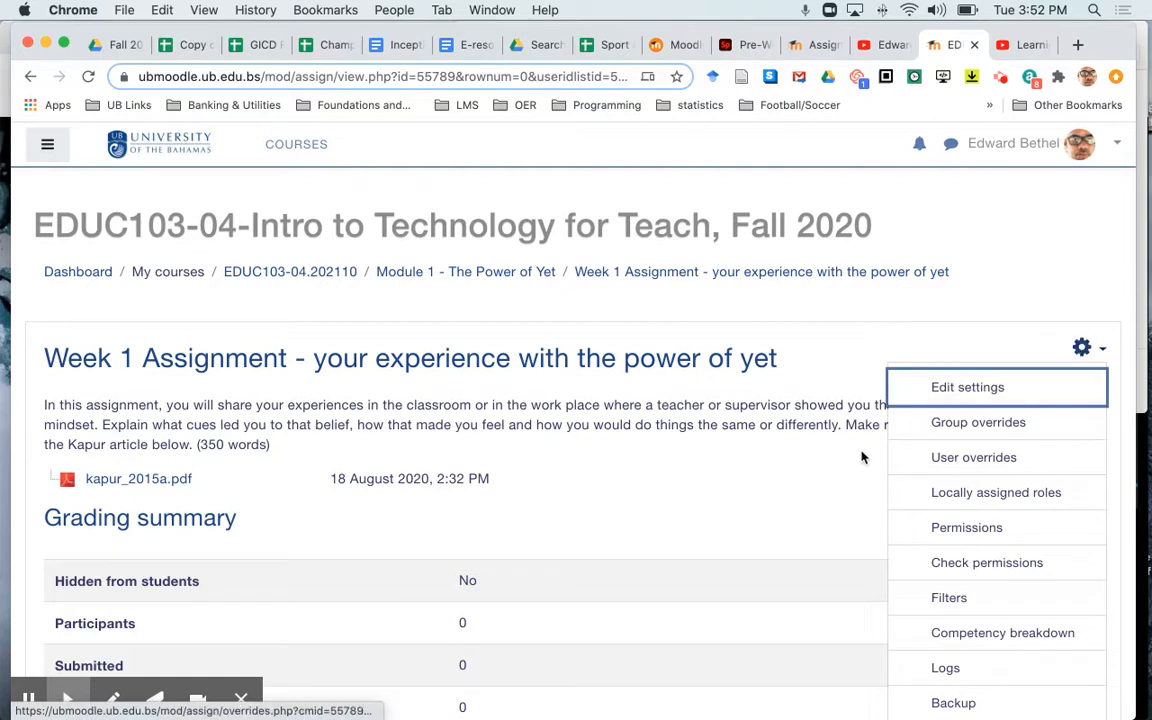
pyautogui.click(985, 390)
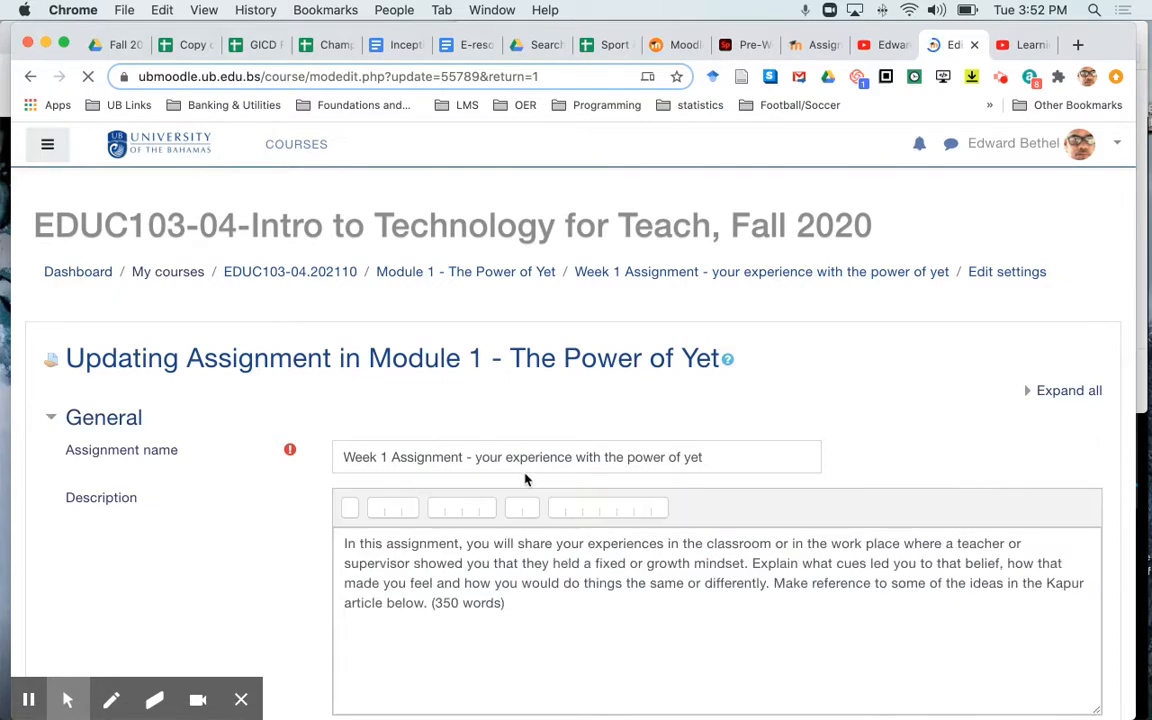
# Step: In the assignment's Grade settings, set the maximum grade to 5 points
pyautogui.scroll(-3, 288, 543)
pyautogui.scroll(-4, 285, 541)
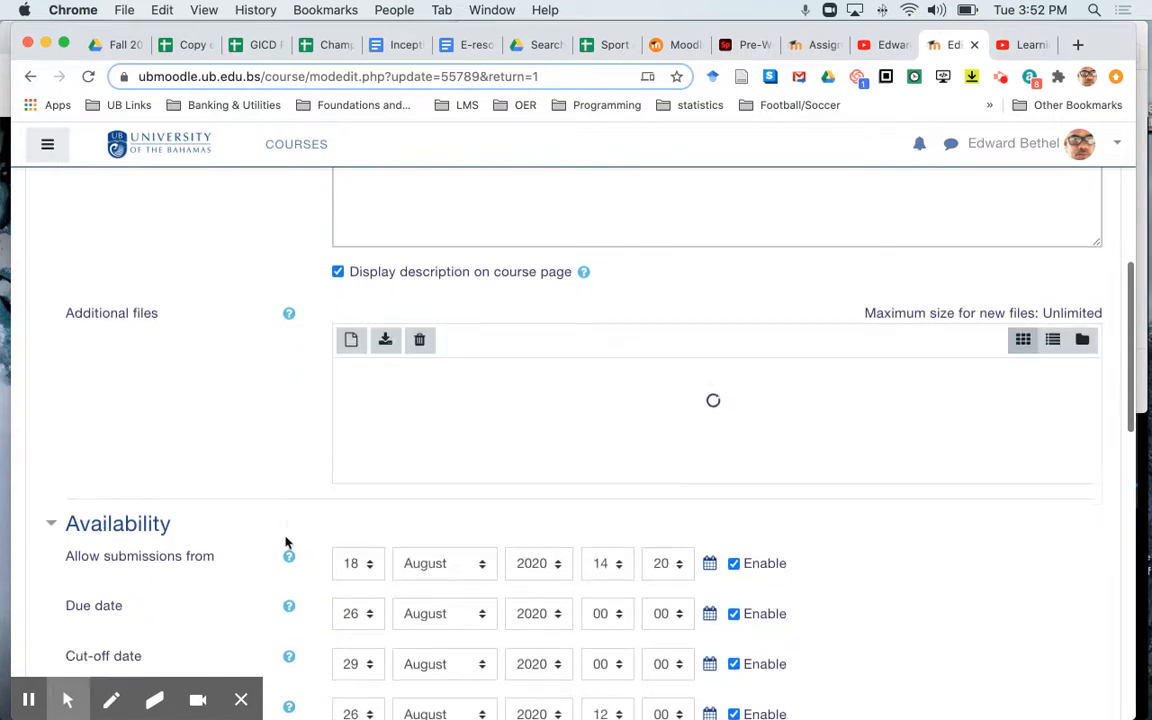
pyautogui.scroll(-5, 285, 541)
pyautogui.scroll(-4, 286, 540)
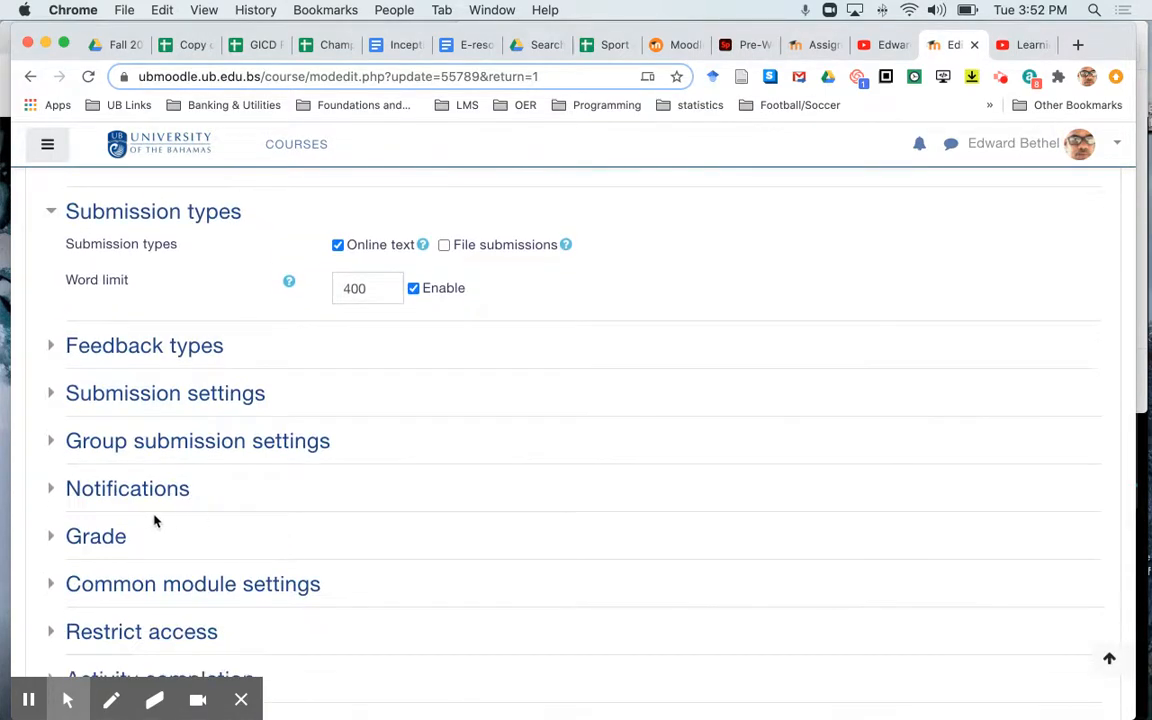
pyautogui.click(95, 537)
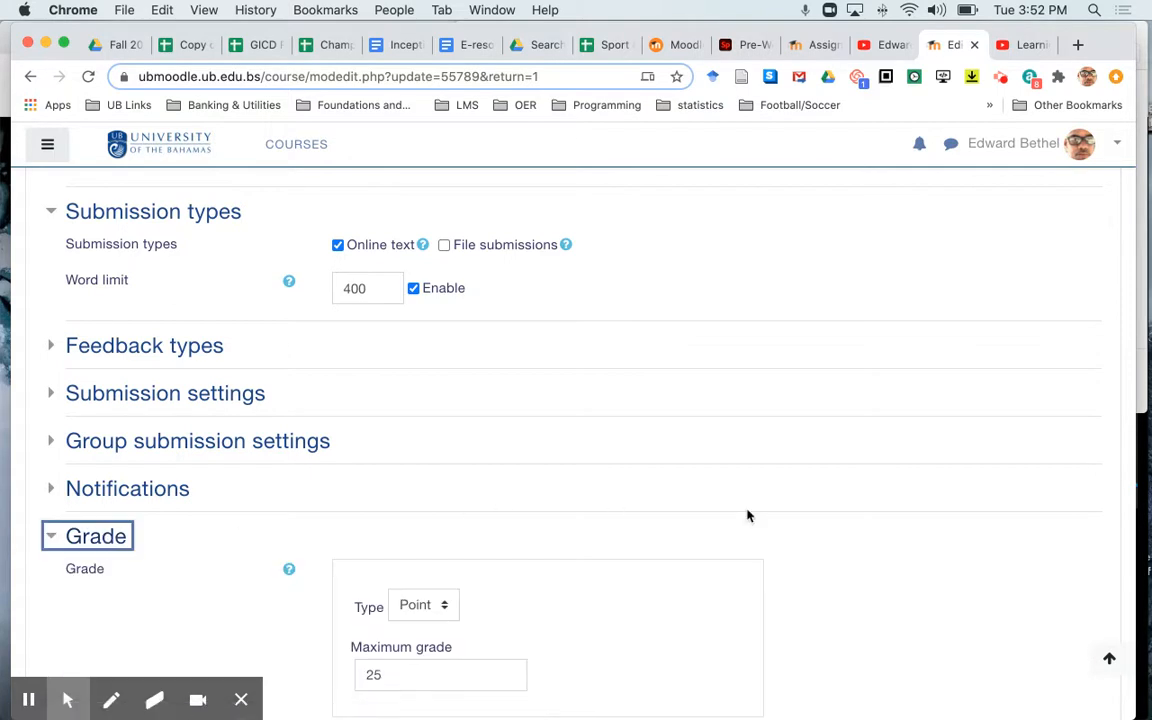
pyautogui.scroll(-4, 748, 514)
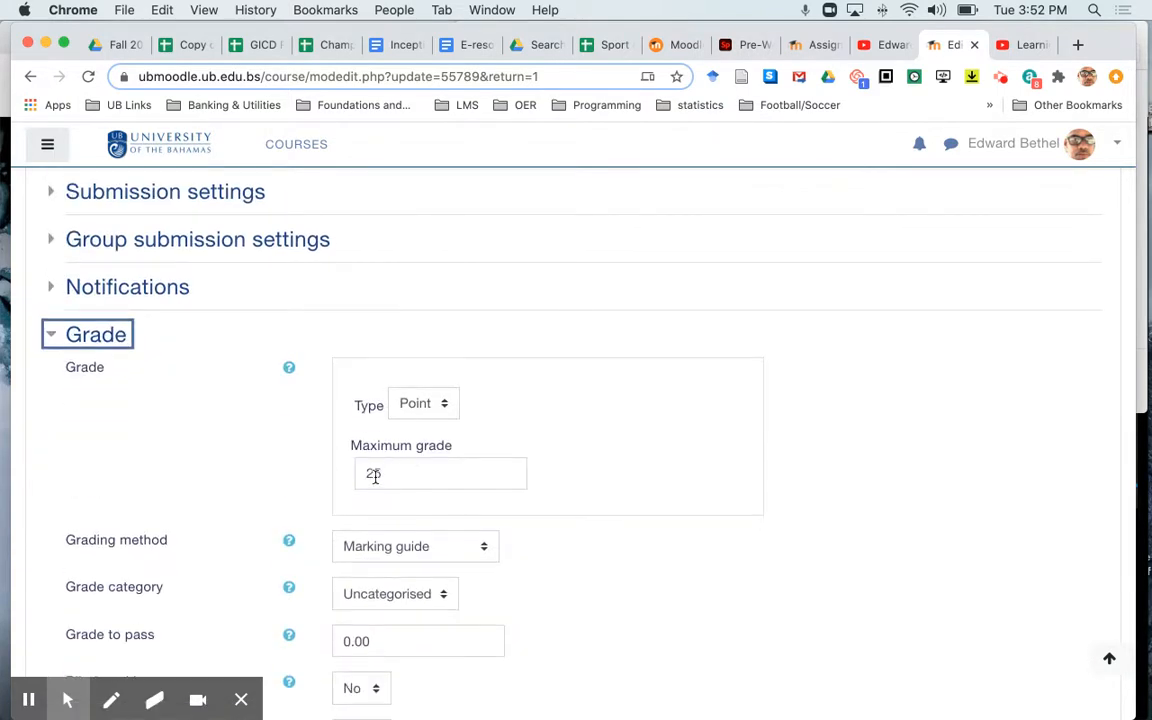
pyautogui.click(373, 474)
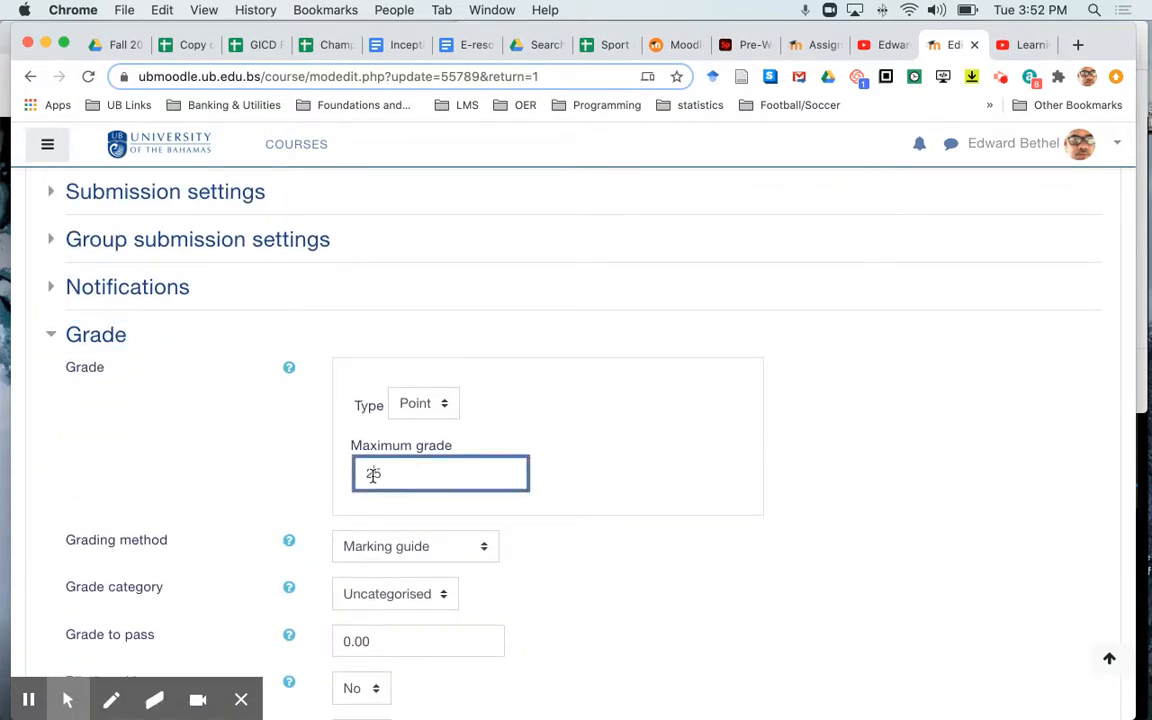
pyautogui.press('BackSpace')
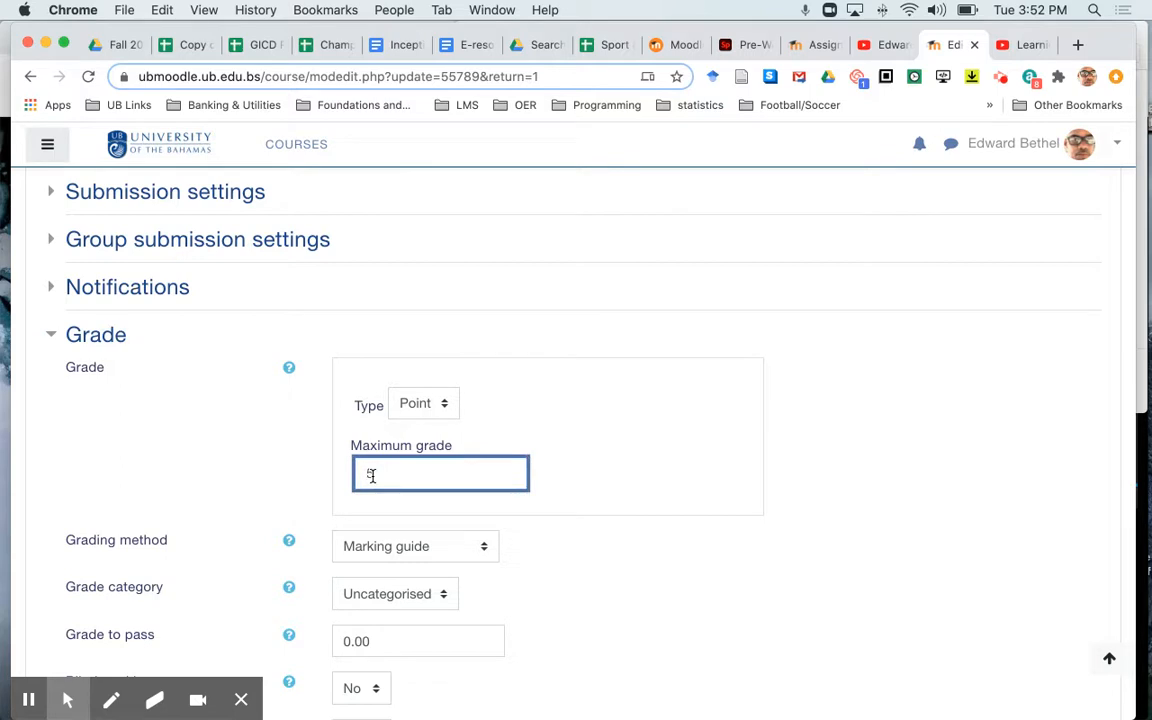
# Step: Set the grading method to Rubric, then save the assignment settings and display the result
pyautogui.click(472, 551)
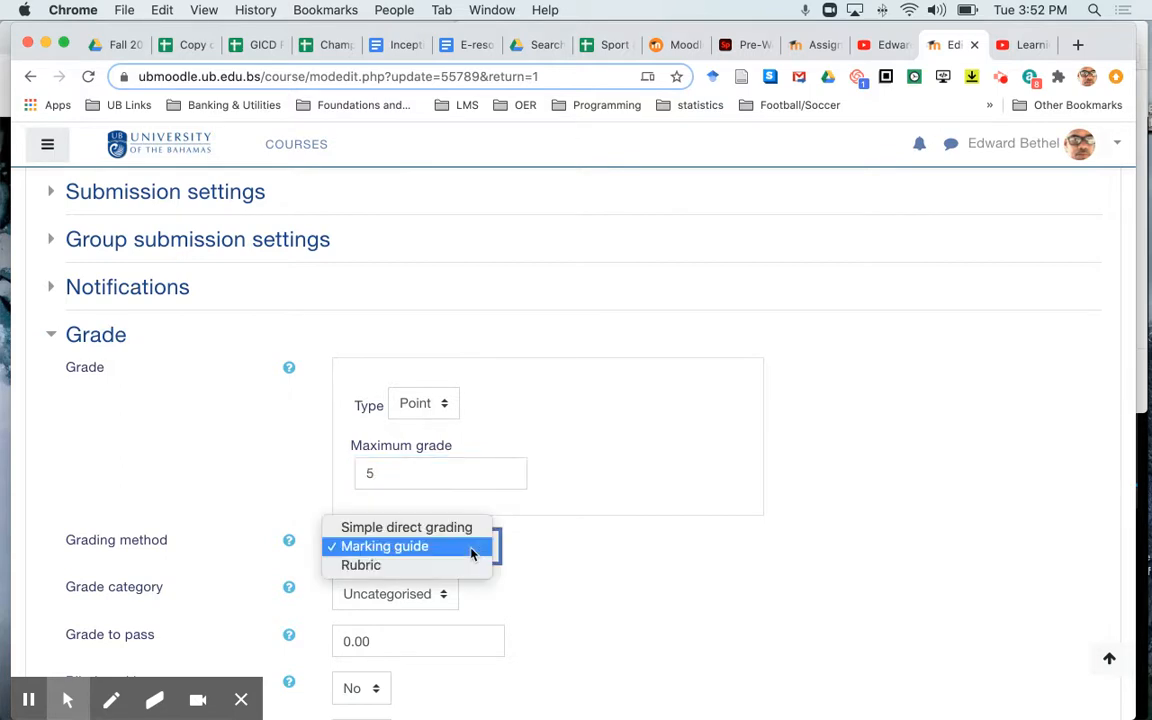
pyautogui.click(384, 567)
pyautogui.scroll(-10, 903, 542)
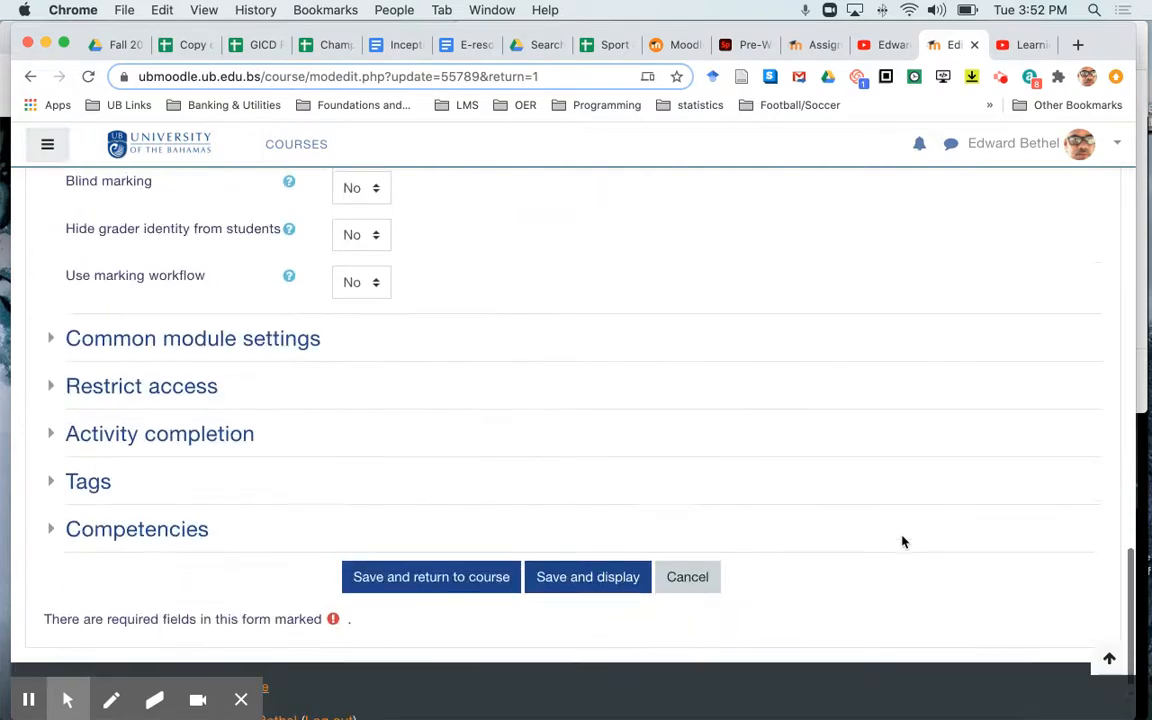
pyautogui.scroll(-2, 903, 542)
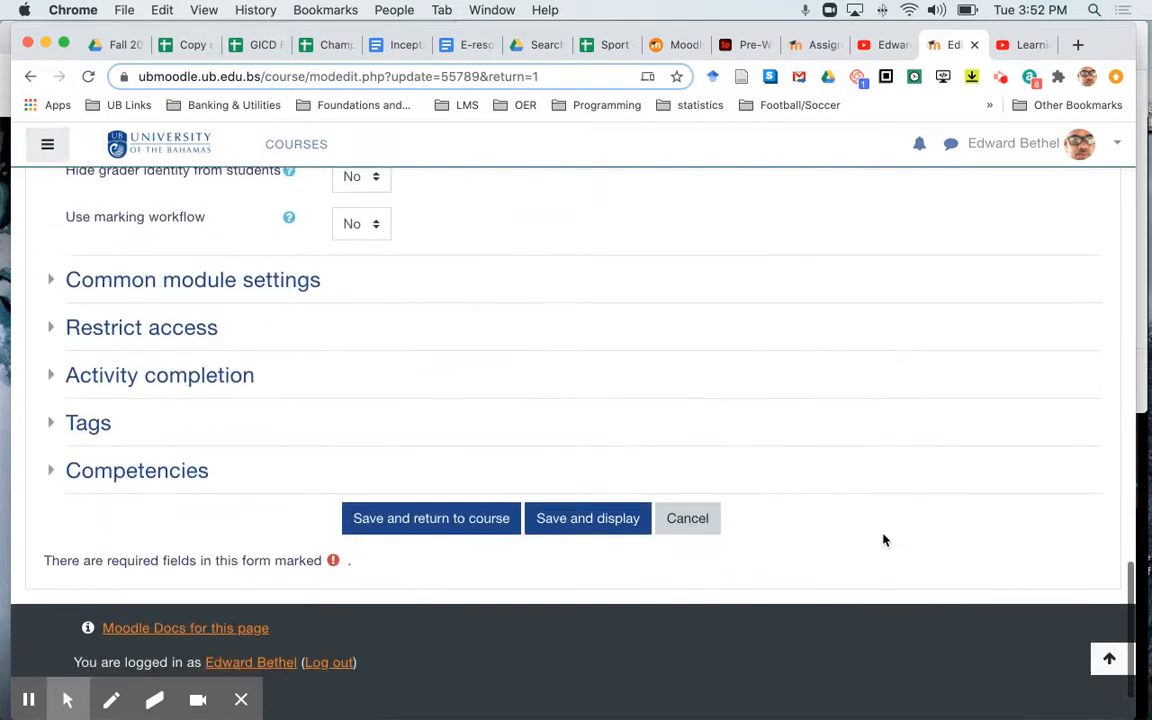
pyautogui.click(573, 522)
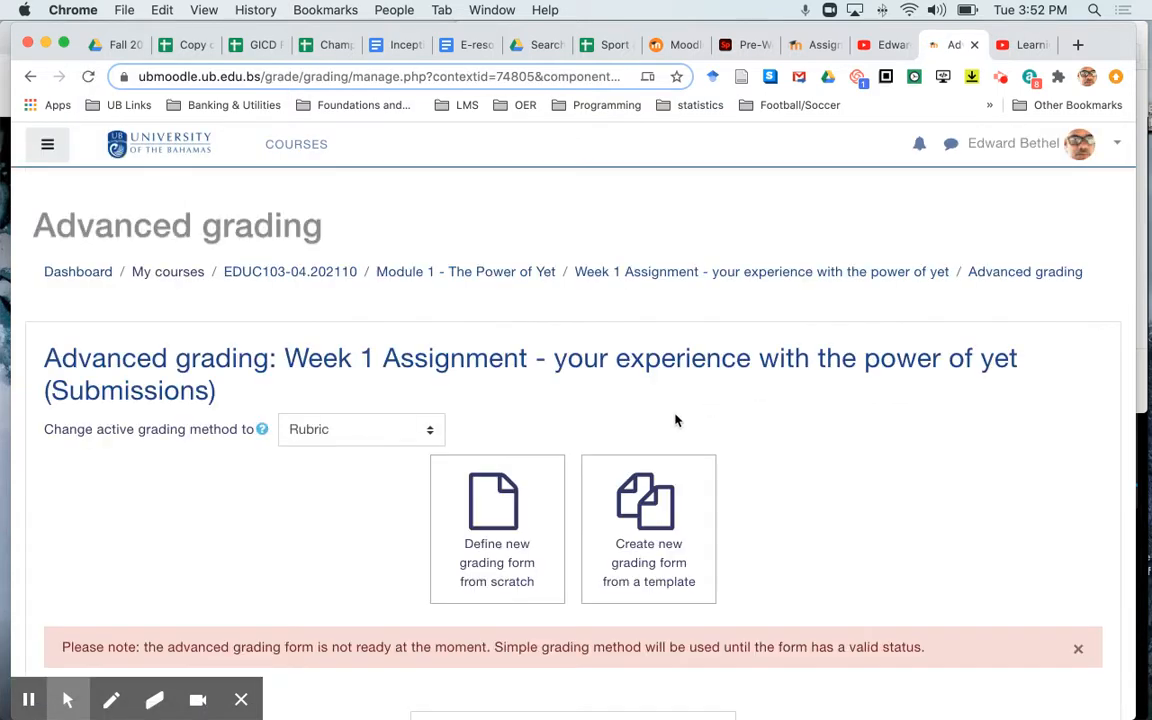
# Step: Define a new grading form from scratch and name it "Assignment 1 Rubric"
pyautogui.click(498, 541)
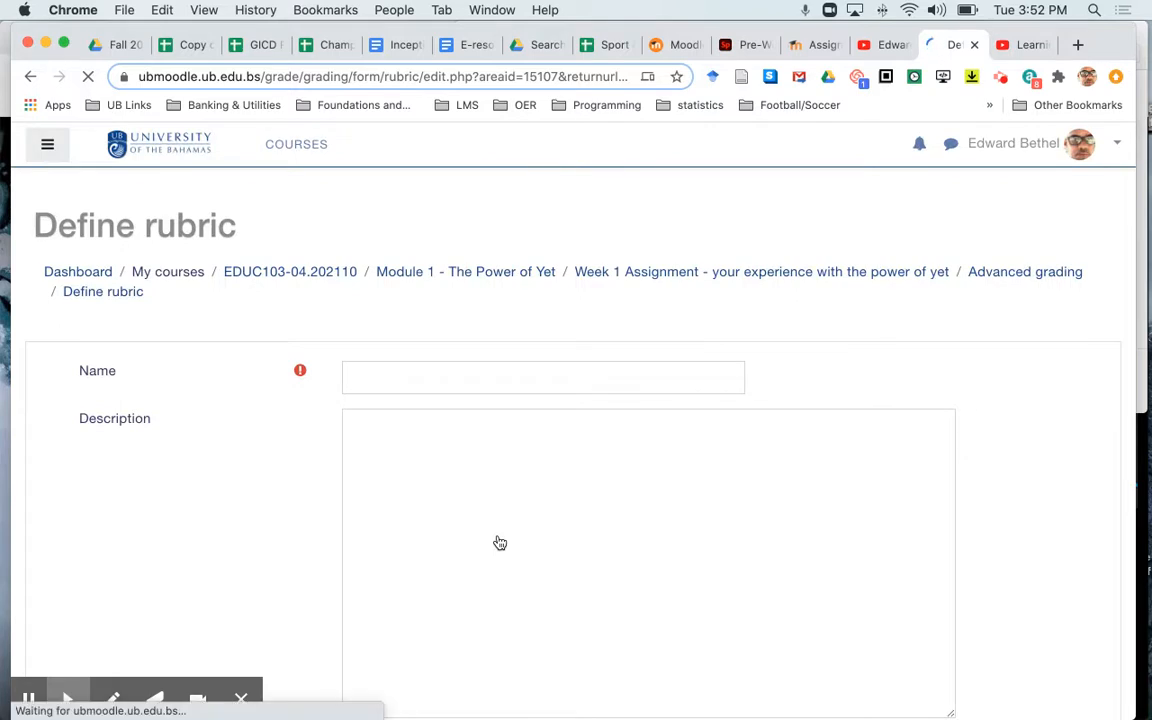
pyautogui.click(483, 375)
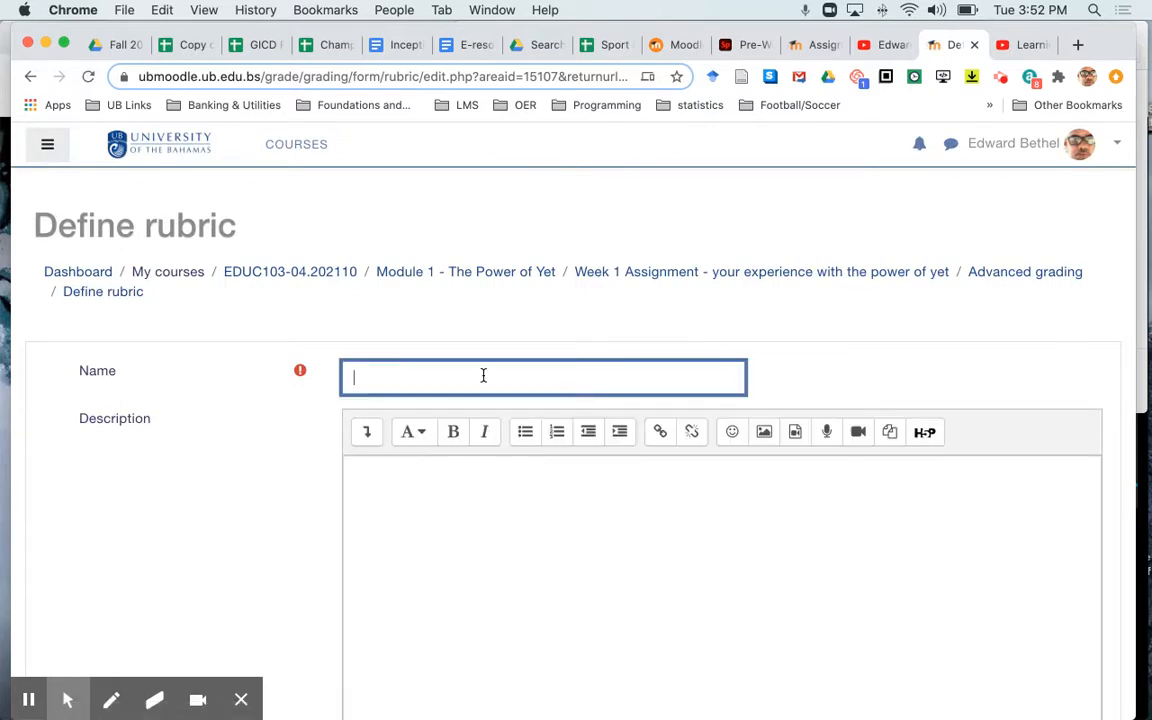
pyautogui.write('Assignment 1 Rub')
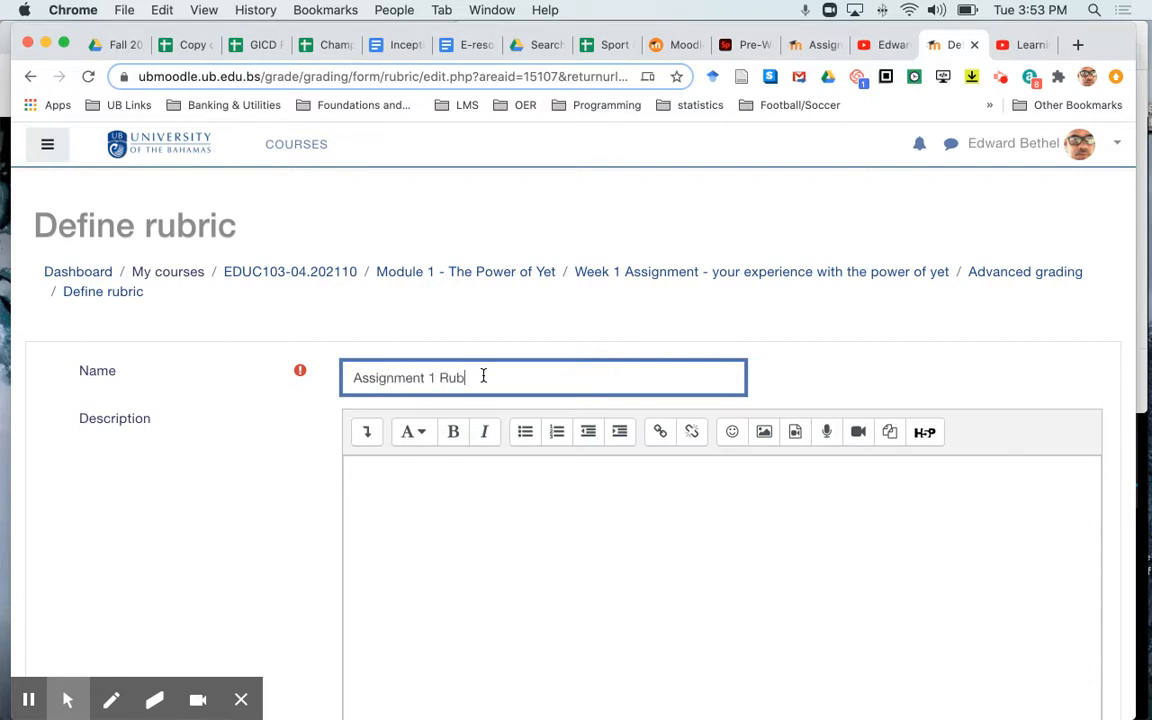
pyautogui.write('ric')
# Step: Define a "Grammar and spelling" criterion with levels ">4 errors" at 0 points and "4 or fewer errors" at 1 point, and delete its 2-point level
pyautogui.scroll(-5, 483, 375)
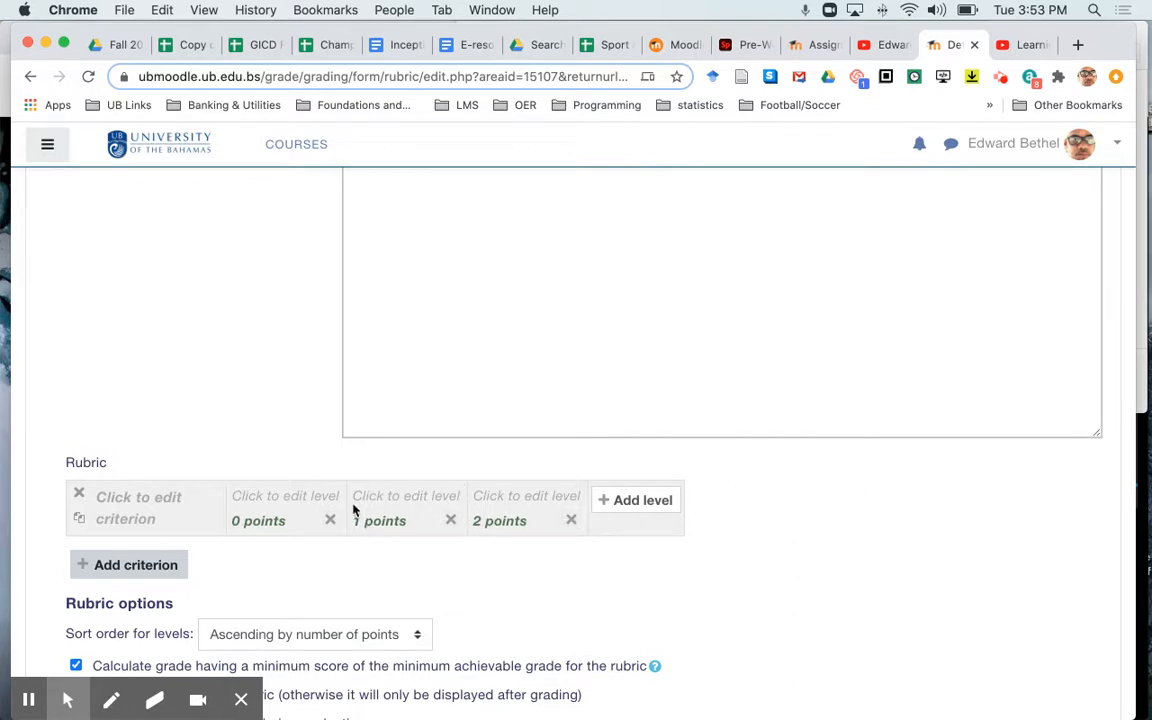
pyautogui.click(141, 505)
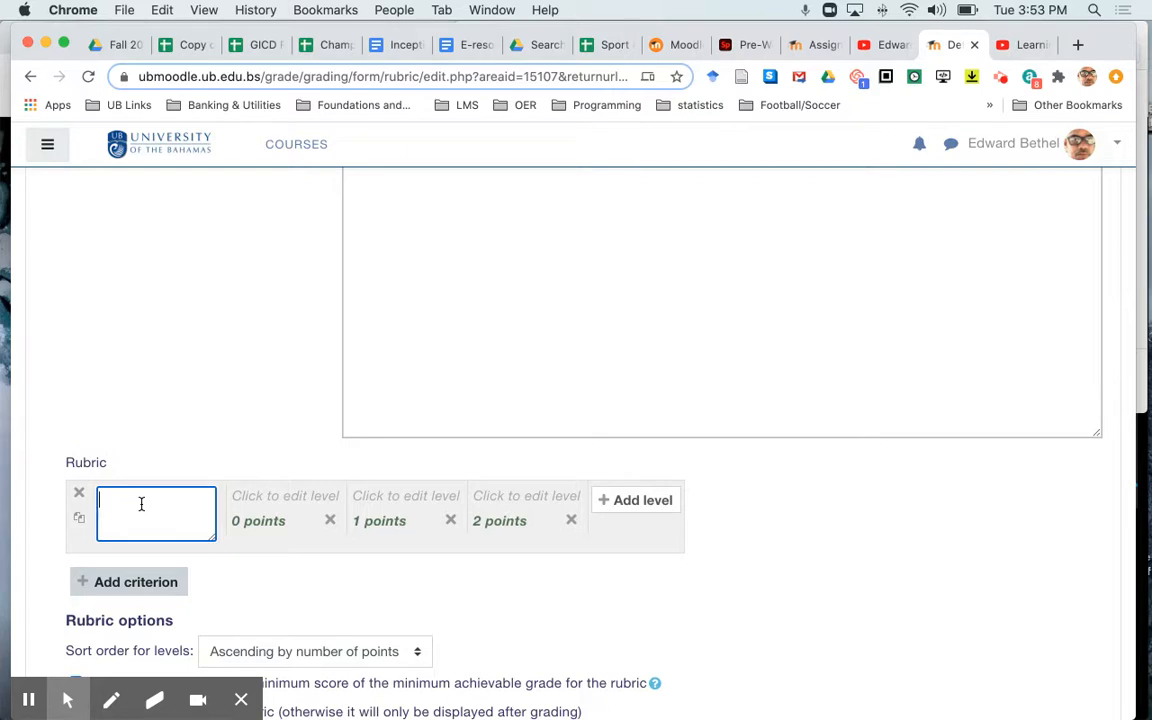
pyautogui.write('Grammar and spelling')
pyautogui.click(297, 499)
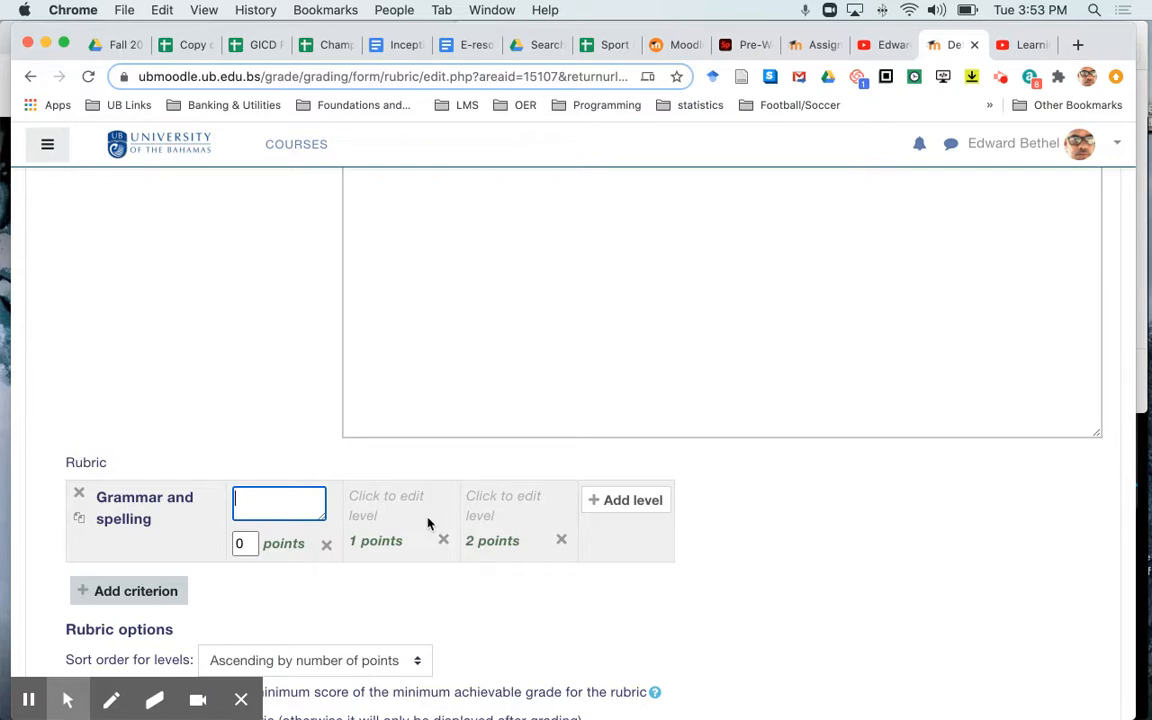
pyautogui.write('>4 errors')
pyautogui.click(388, 500)
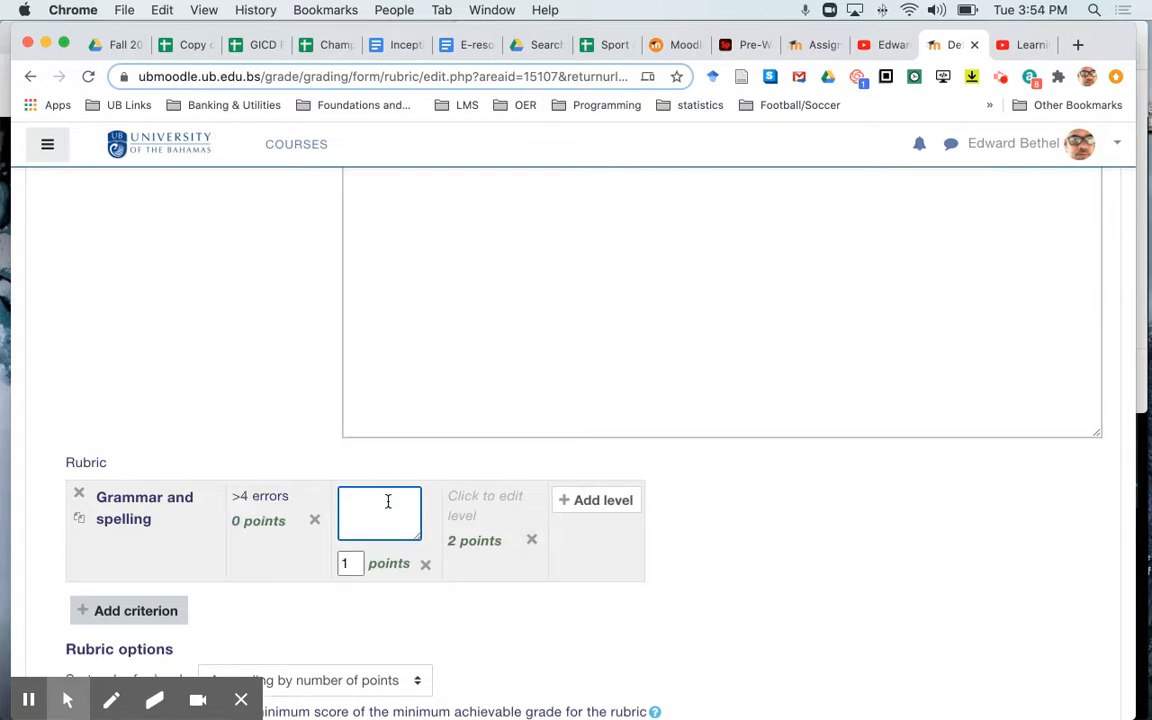
pyautogui.write('4 or fewer errors')
pyautogui.click(533, 541)
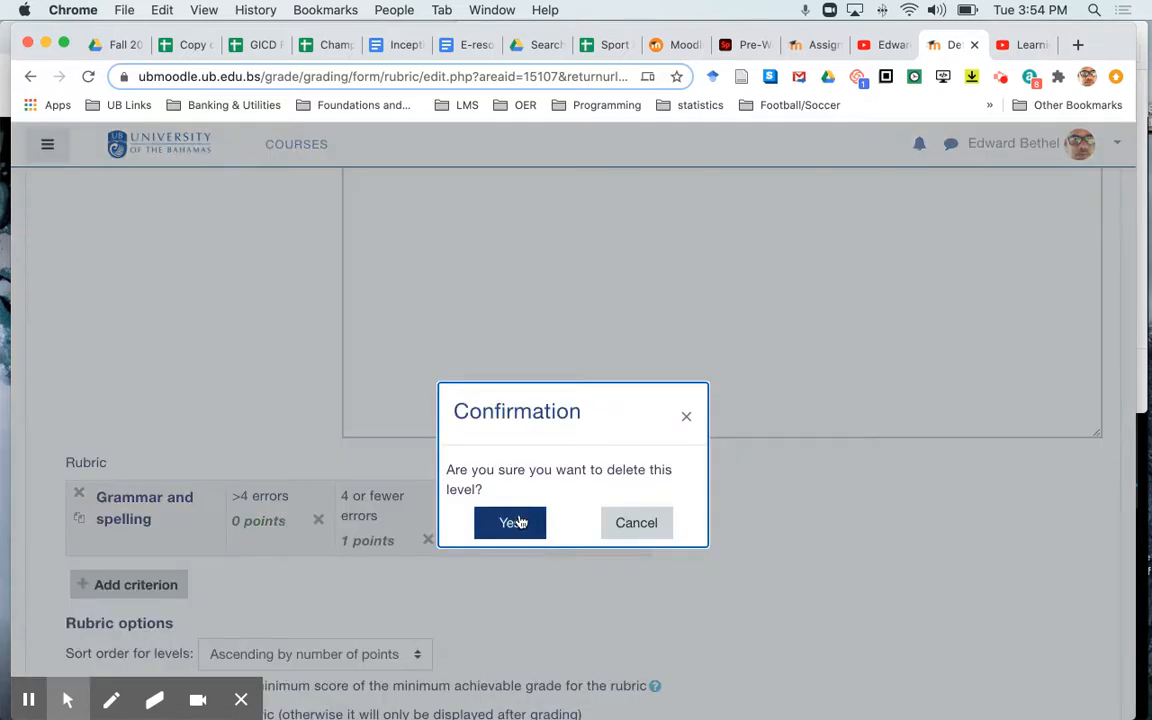
pyautogui.click(512, 522)
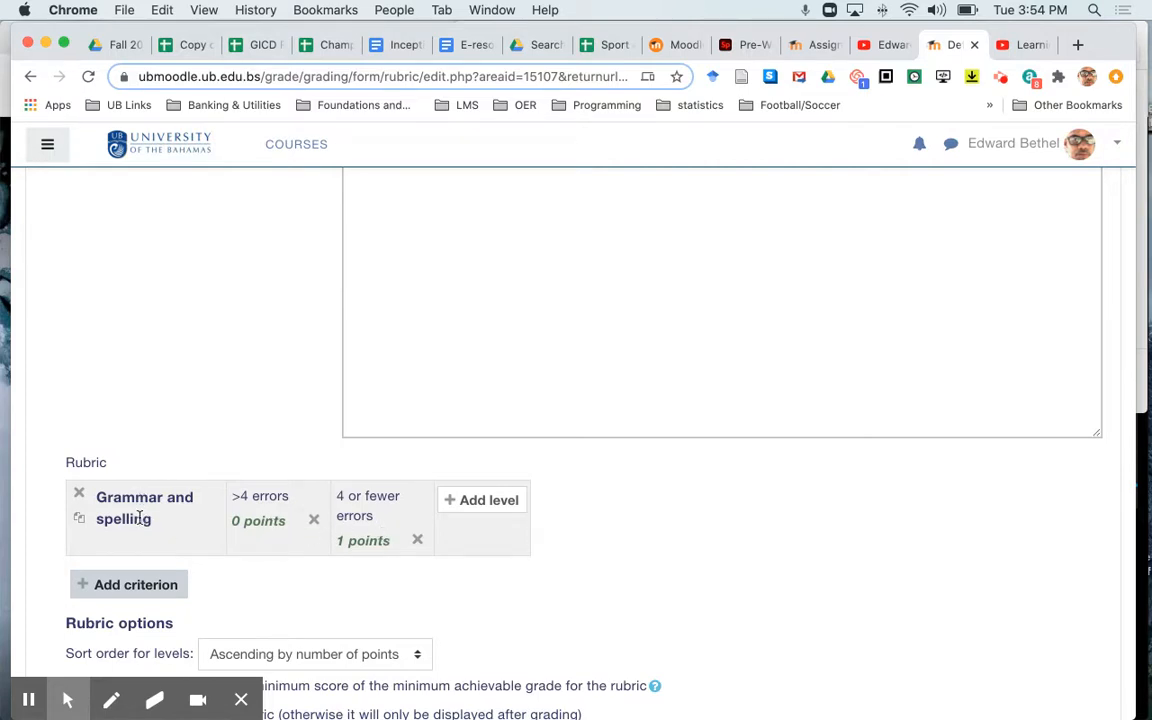
# Step: Add a "Use of language" criterion and describe its 2-point level as "Sentence variety, appropriate paragraphing, specific"
pyautogui.click(150, 584)
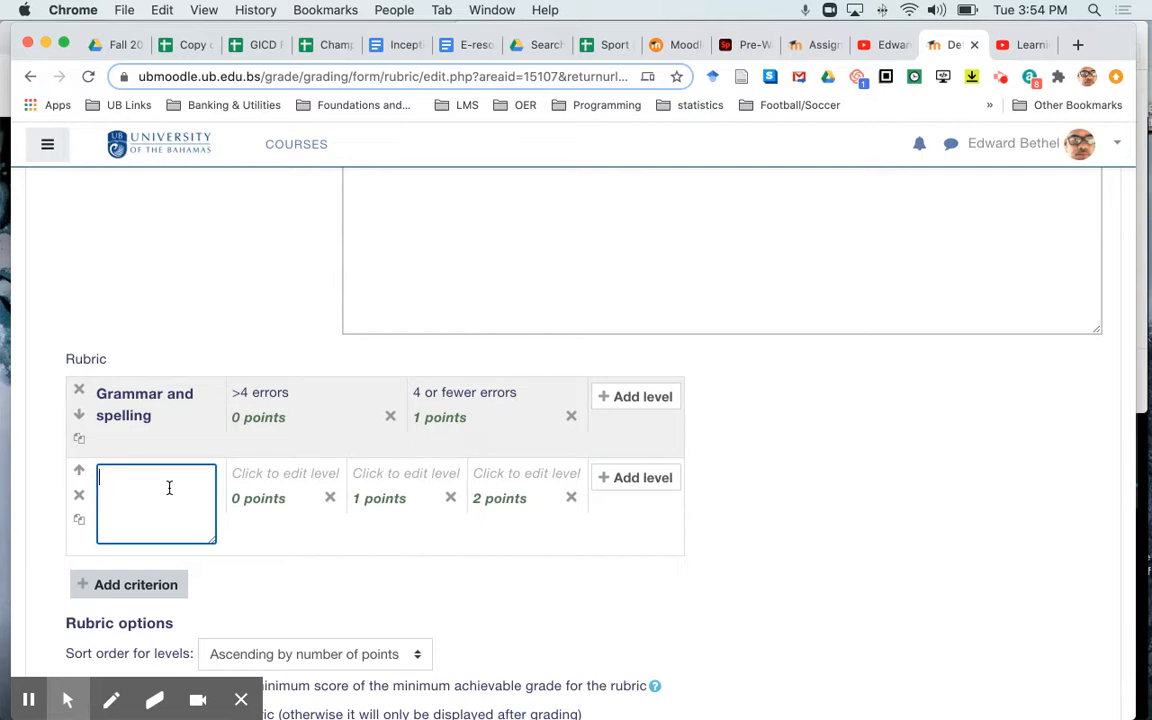
pyautogui.write('Use of language')
pyautogui.click(535, 473)
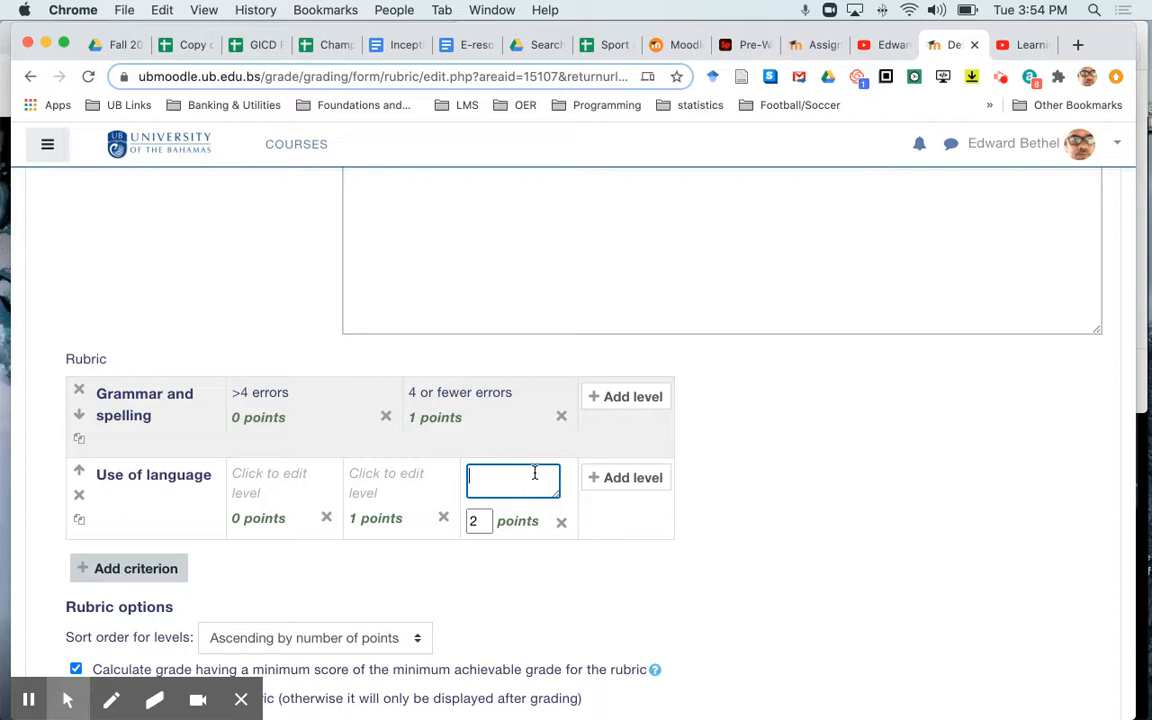
pyautogui.write('Sentence variety,')
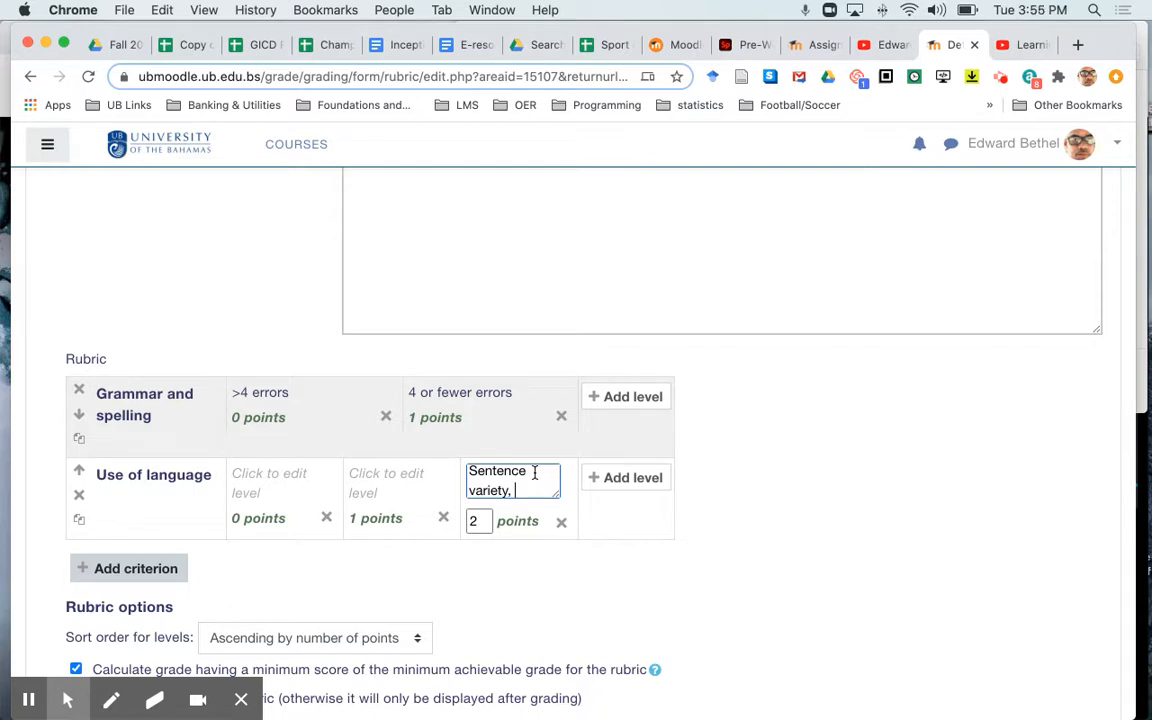
pyautogui.write('approp')
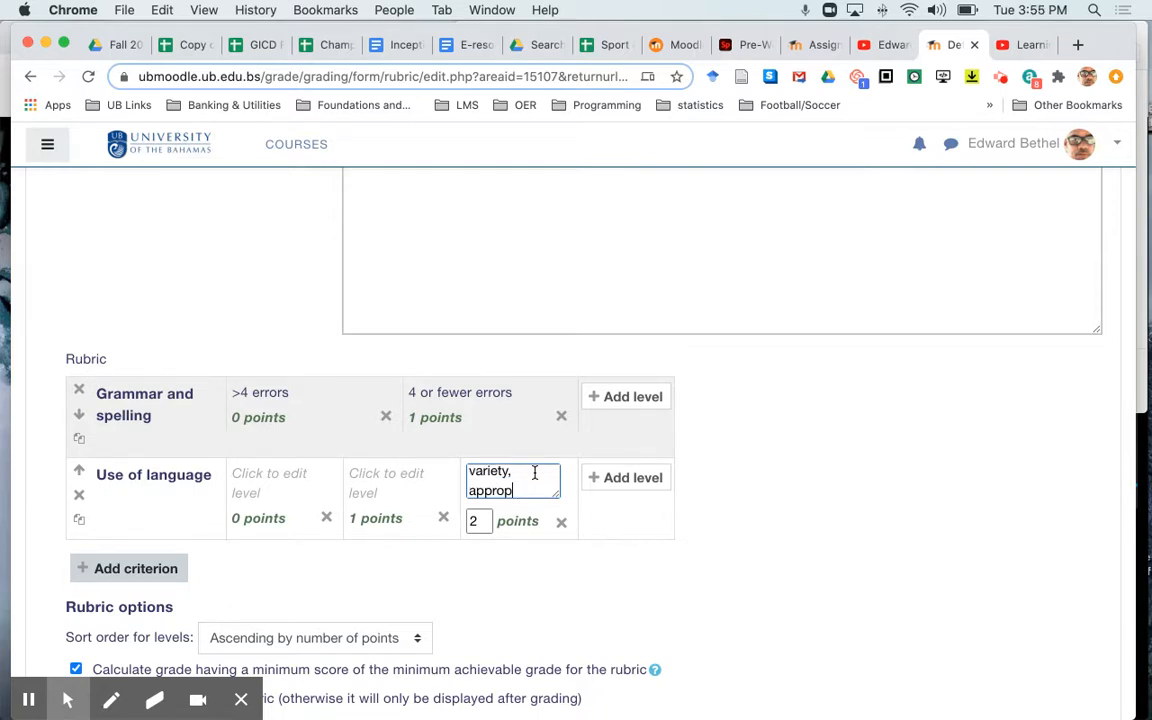
pyautogui.write('riate par')
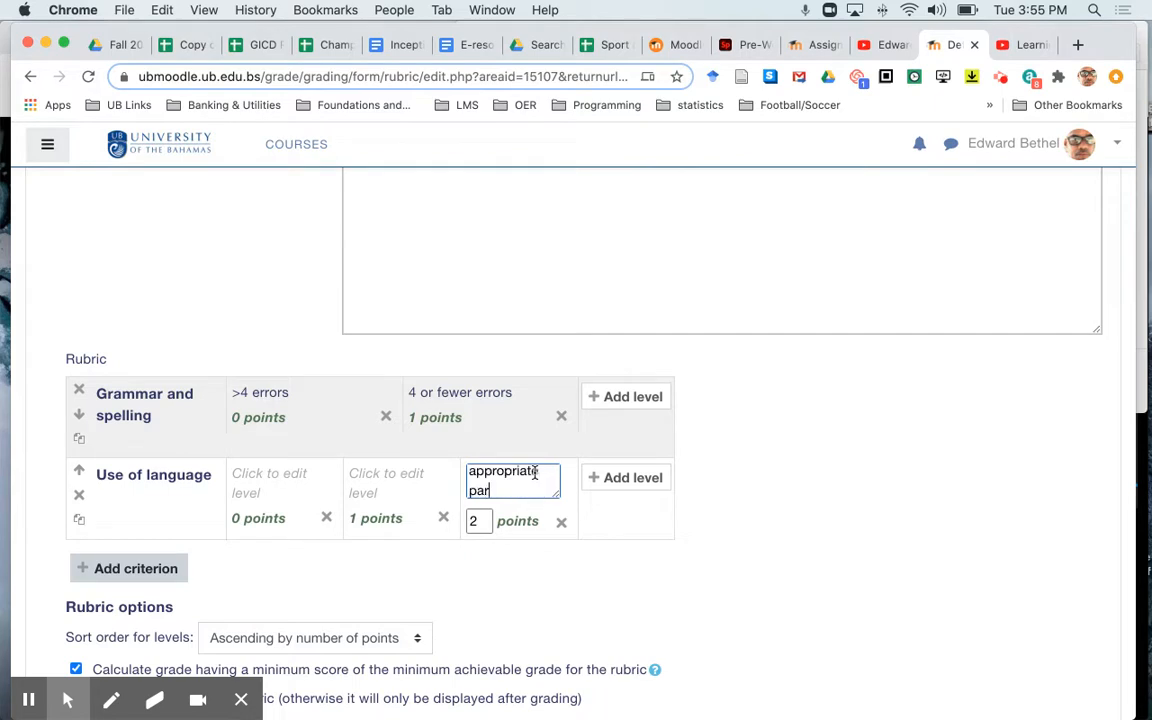
pyautogui.write('agraphing')
pyautogui.write('.')
pyautogui.write(' spe')
pyautogui.write('cific and con')
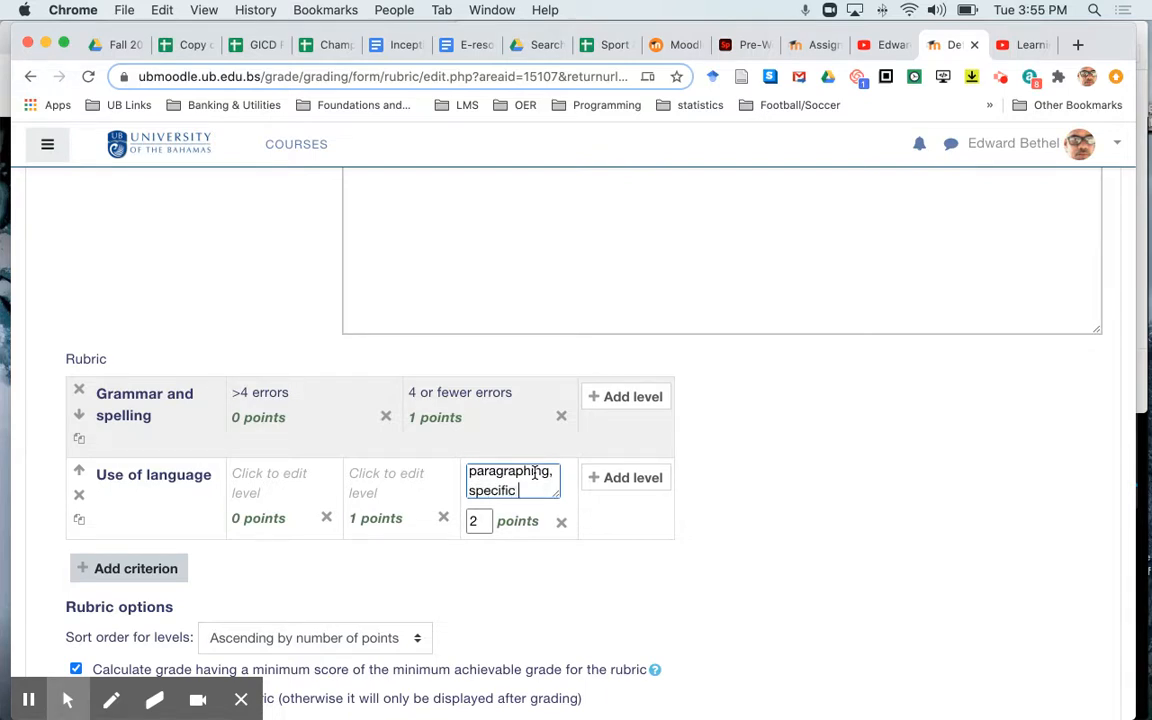